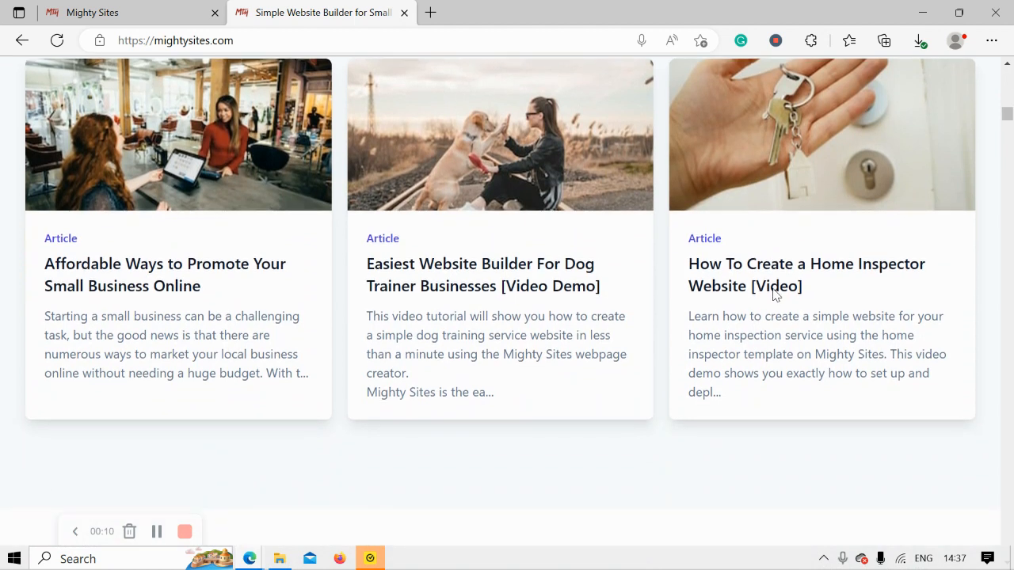
# - Read the intro page, highlighting 'Create a one page website' and 'in less than one minute'
pyautogui.scroll(-5, 775, 296)
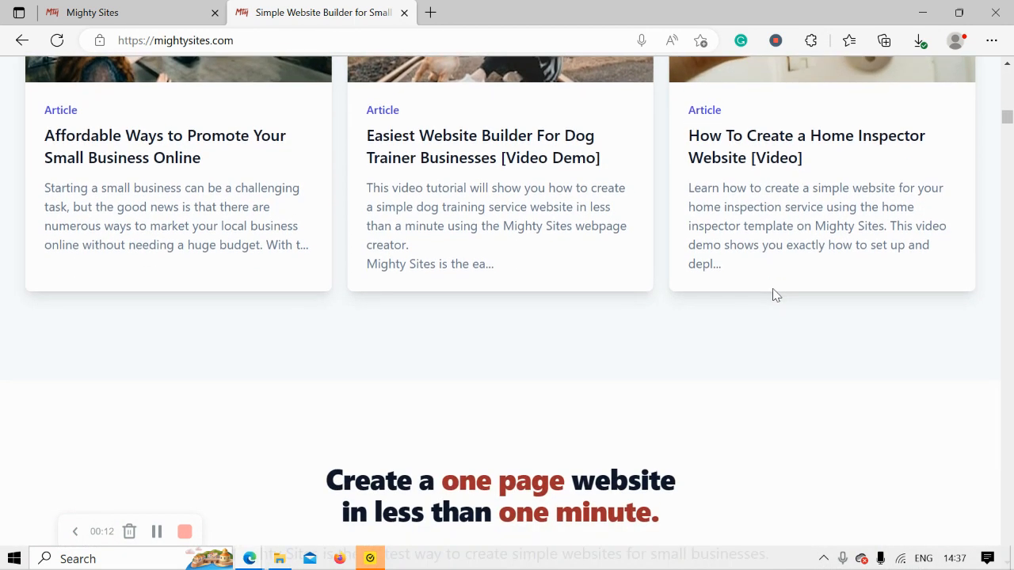
pyautogui.scroll(-2, 775, 295)
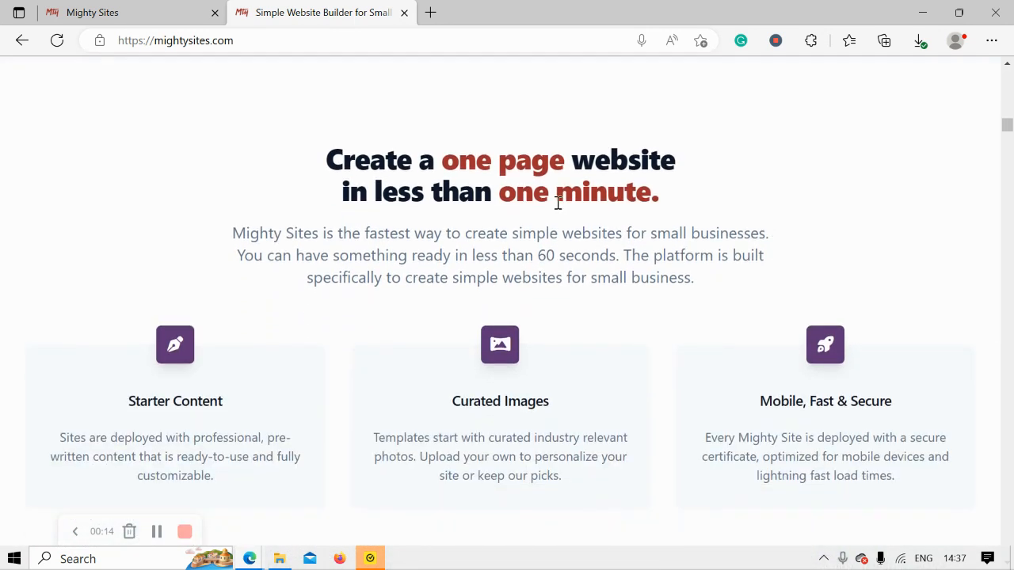
pyautogui.moveTo(295, 145); pyautogui.dragTo(690, 172)
pyautogui.click(474, 218)
pyautogui.moveTo(313, 194); pyautogui.dragTo(725, 201)
pyautogui.click(465, 252)
pyautogui.scroll(-3, 465, 252)
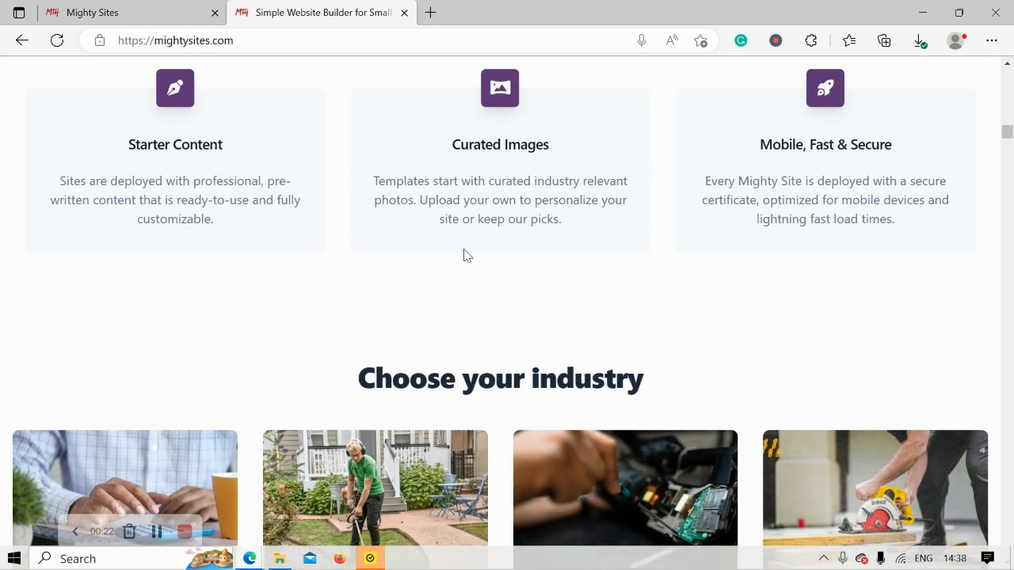
pyautogui.scroll(4, 465, 255)
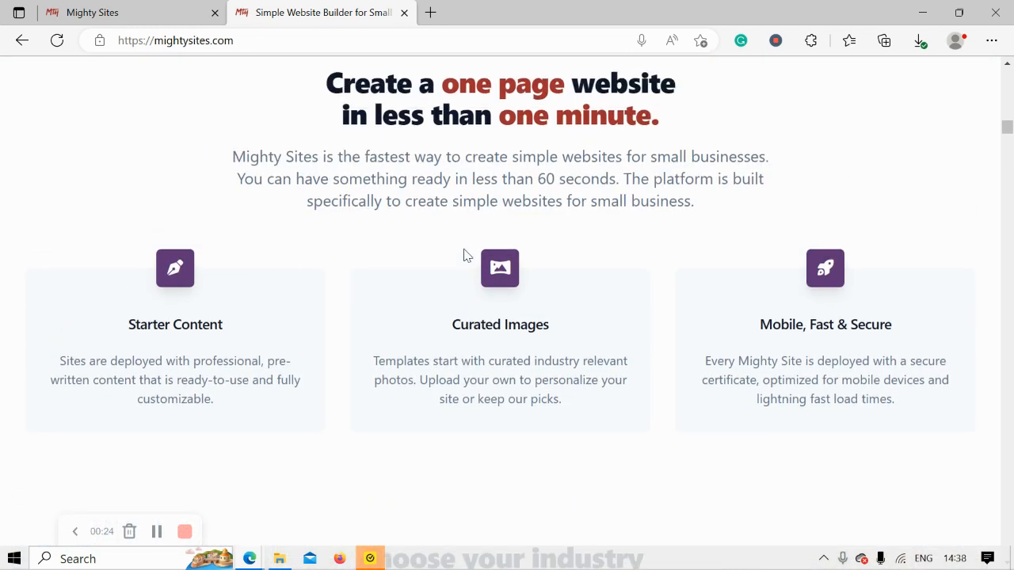
pyautogui.scroll(5, 465, 251)
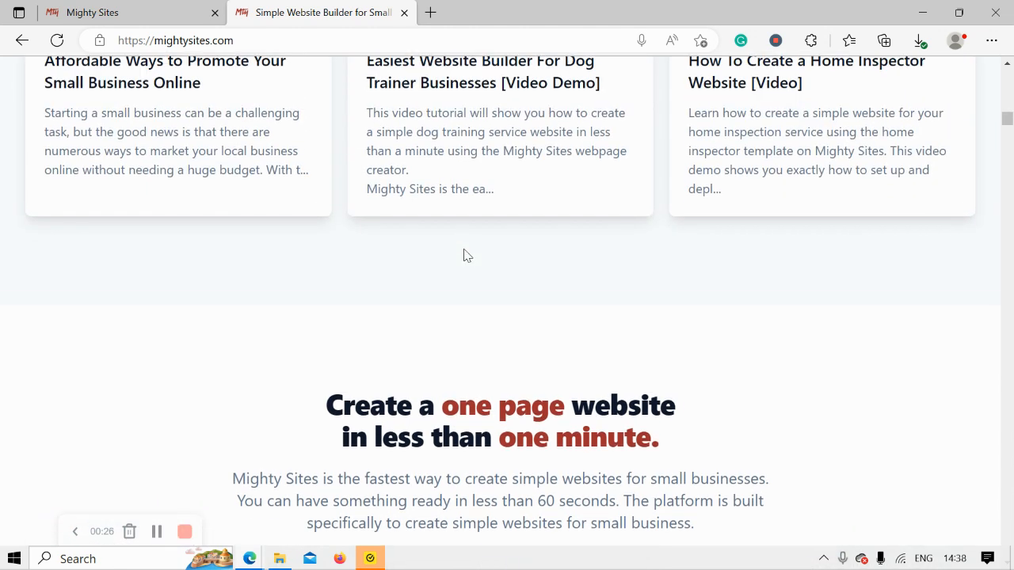
pyautogui.scroll(4, 465, 254)
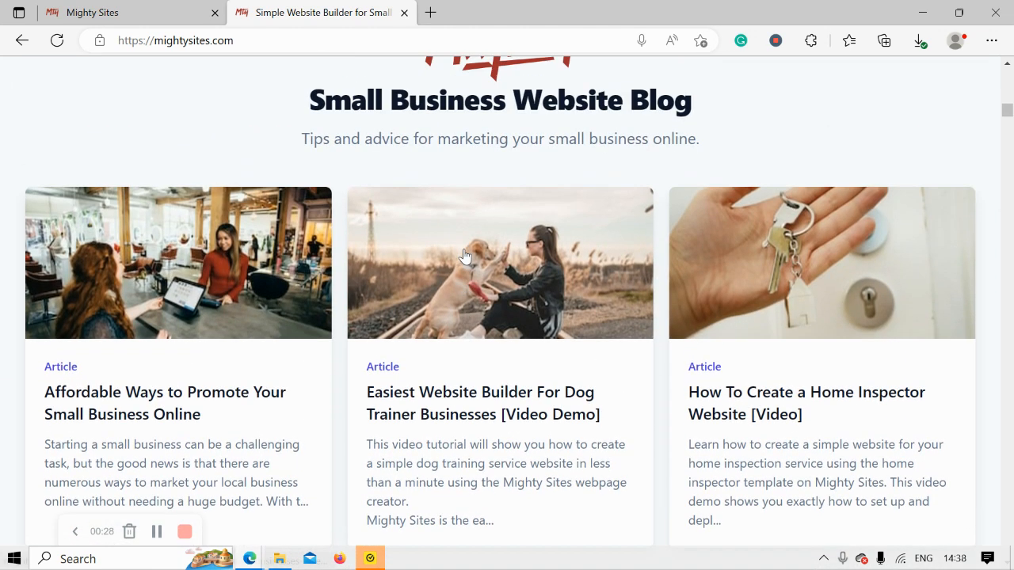
pyautogui.scroll(6, 465, 253)
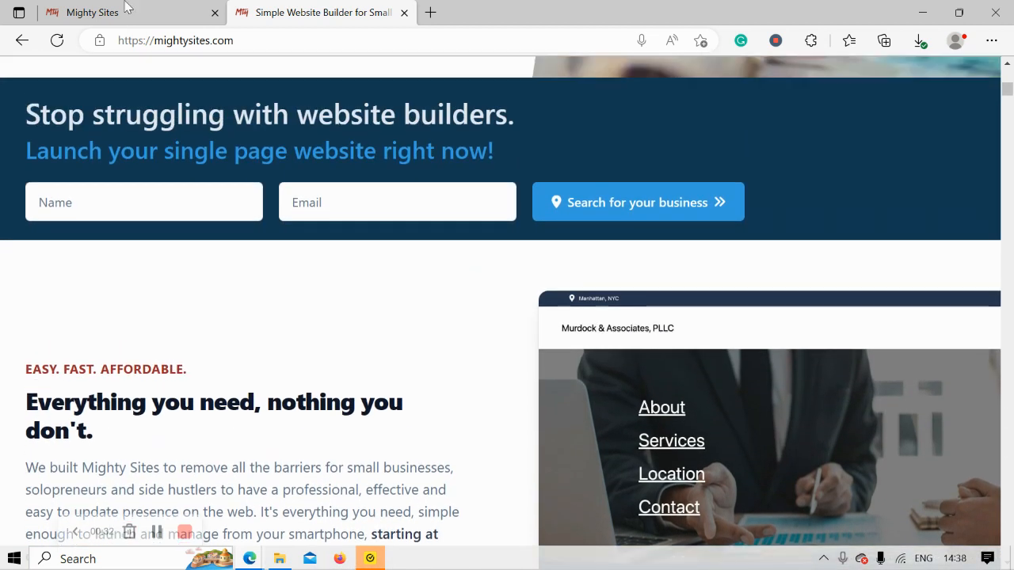
# - Search the market templates for 'music' and pick the Music Store template
pyautogui.click(127, 11)
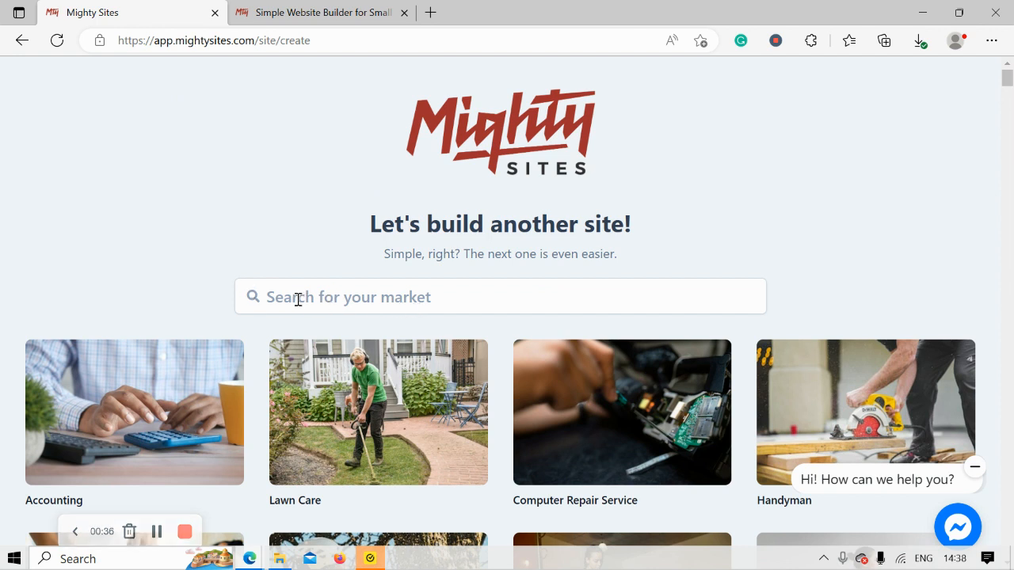
pyautogui.scroll(-3, 220, 232)
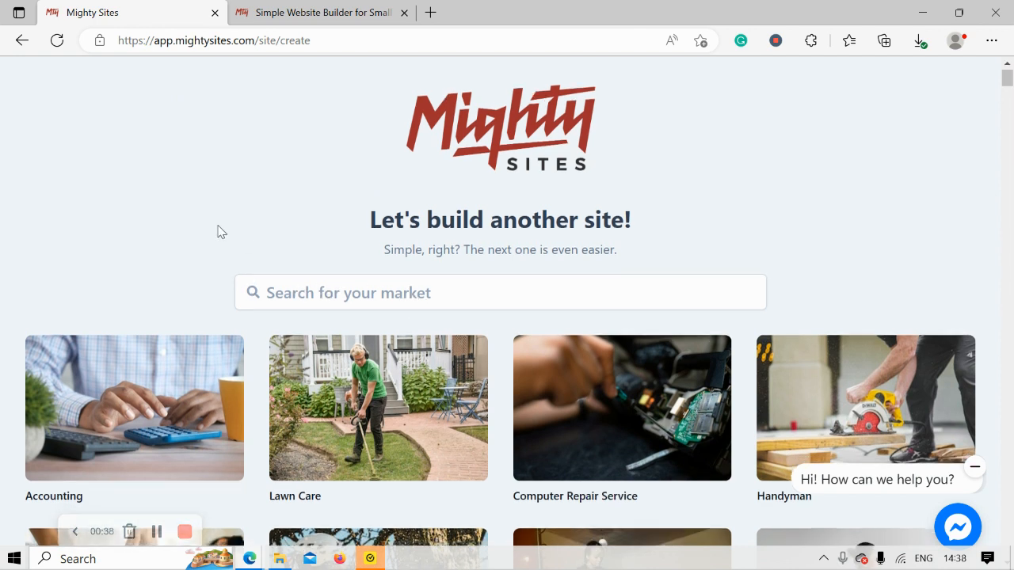
pyautogui.scroll(-3, 219, 231)
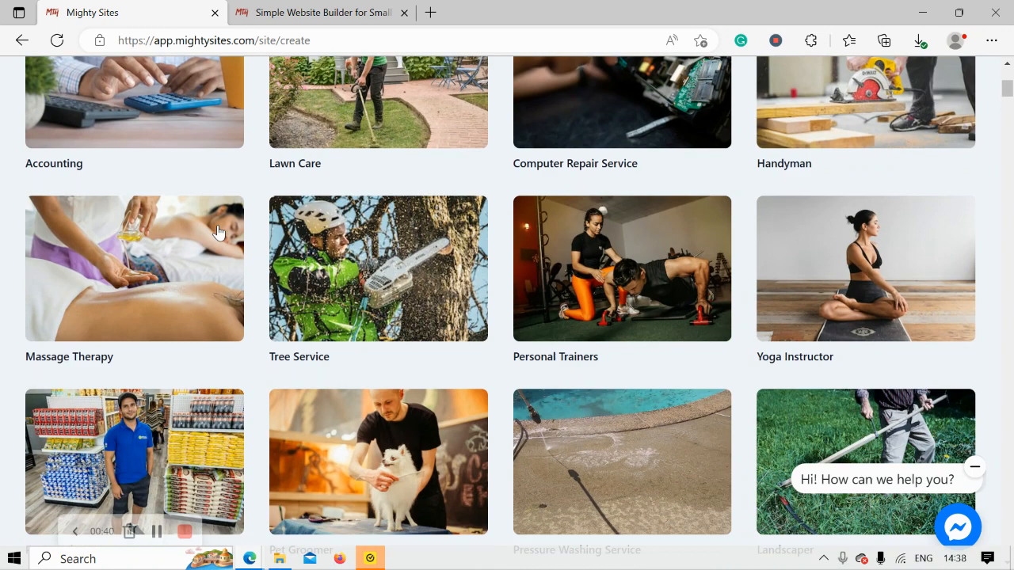
pyautogui.scroll(-3, 219, 232)
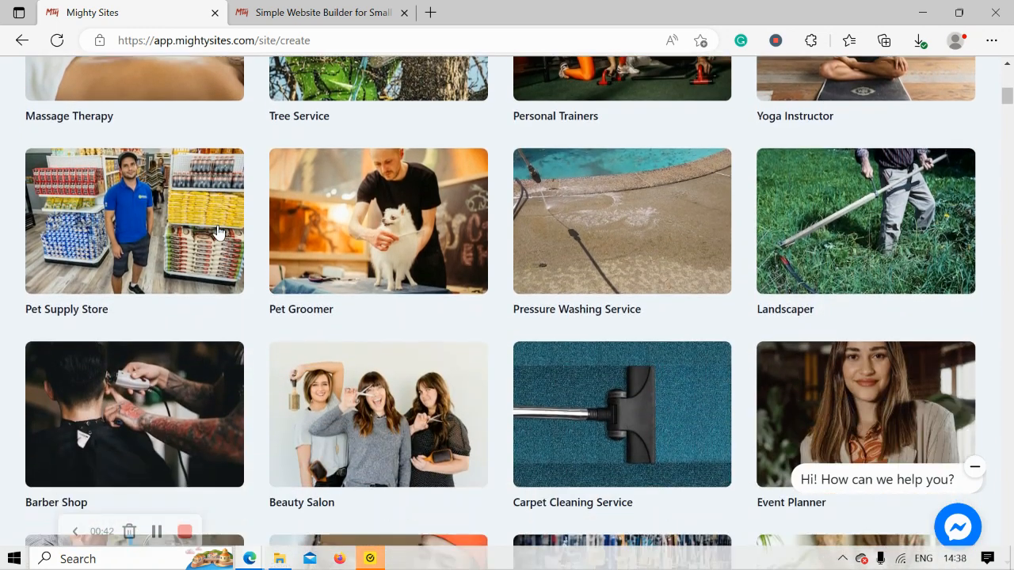
pyautogui.scroll(3, 218, 232)
pyautogui.scroll(5, 219, 232)
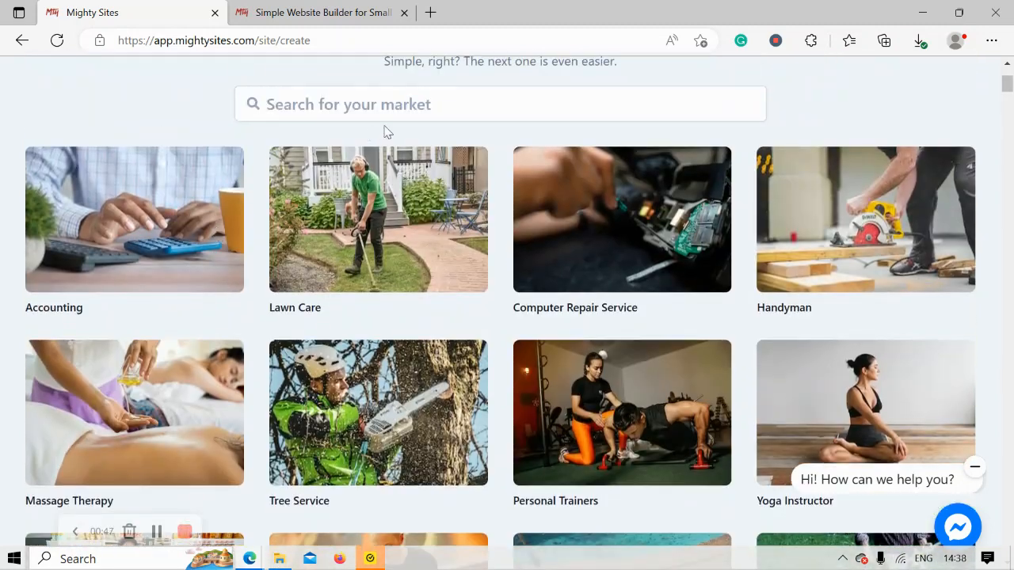
pyautogui.click(419, 101)
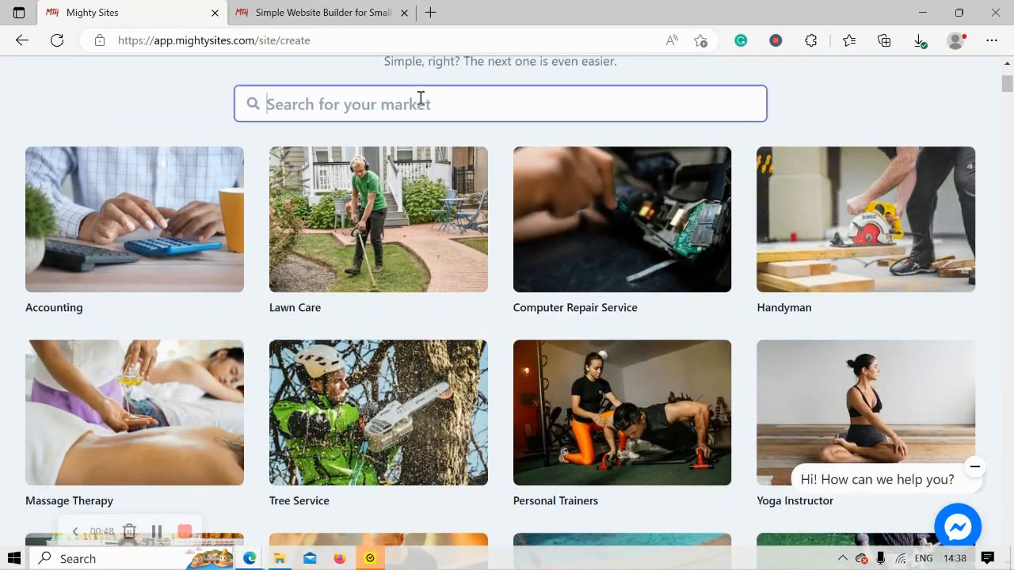
pyautogui.write('music s')
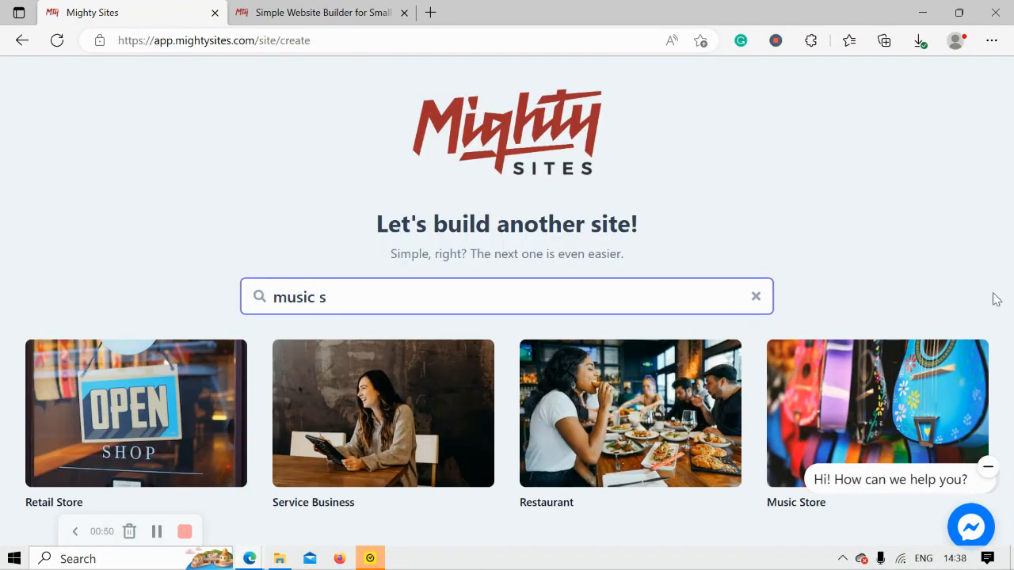
pyautogui.click(898, 421)
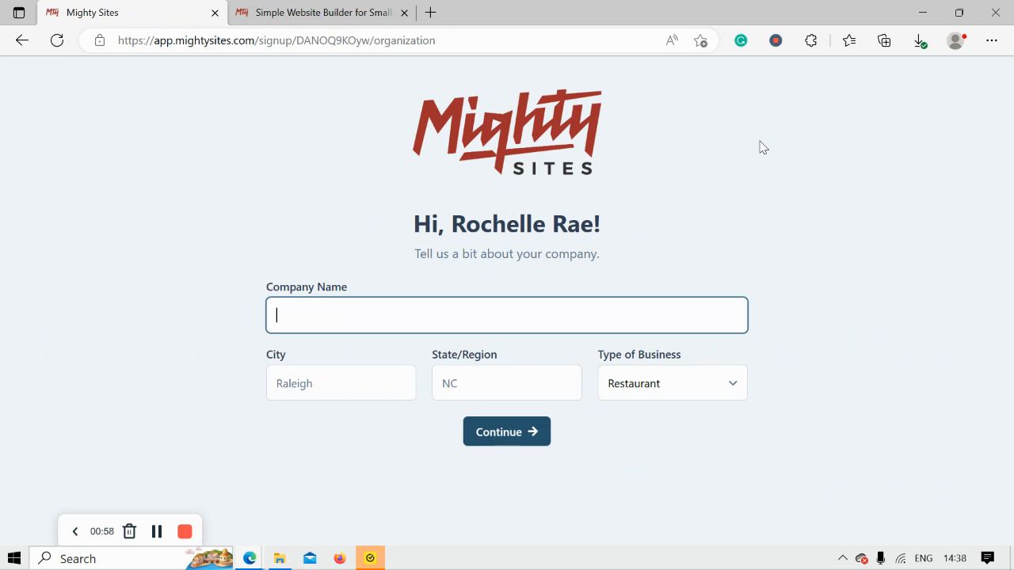
# - Enter the store's company name ending in 'Musical Collections'
pyautogui.press('capslock')
pyautogui.write('RO')
pyautogui.press('capslock')
pyautogui.write('chel')
pyautogui.press('BackSpace')
pyautogui.press('BackSpace')
pyautogui.press('BackSpace')
pyautogui.press('BackSpace')
pyautogui.press('BackSpace')
pyautogui.press('capslock')
pyautogui.press('capslock')
pyautogui.write("ochelle's Musical")
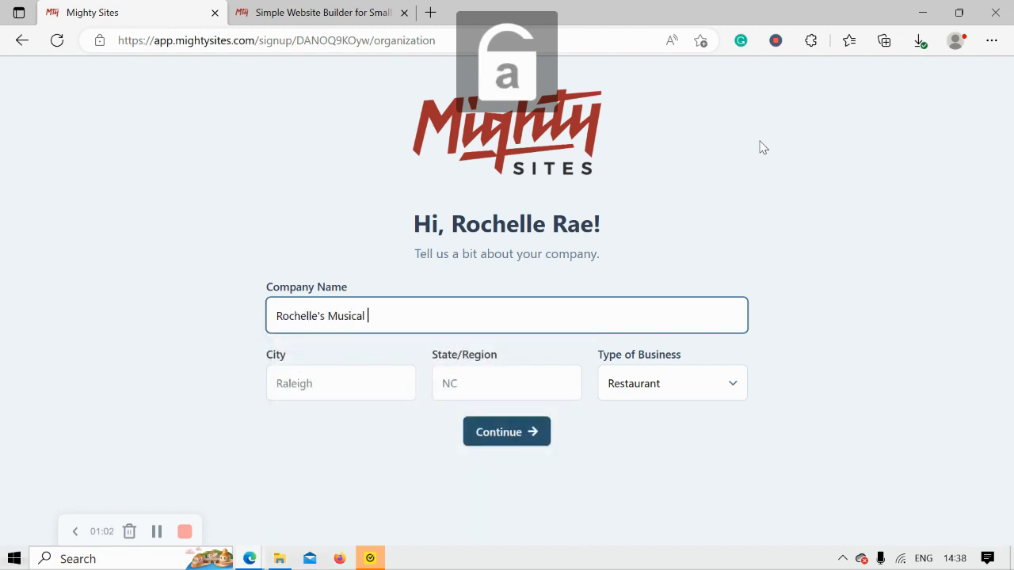
pyautogui.press('capslock')
pyautogui.write('C')
pyautogui.press('capslock')
pyautogui.write('ollections')
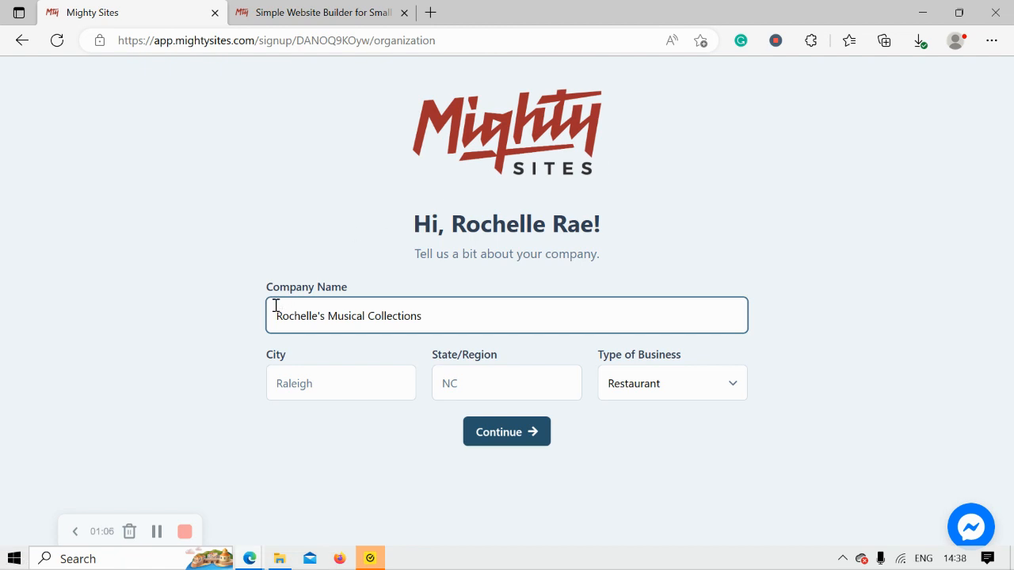
# - Enter Denver as the city and Colorado as the state
pyautogui.click(343, 392)
pyautogui.press('capslock')
pyautogui.write('D')
pyautogui.press('capslock')
pyautogui.write('enver')
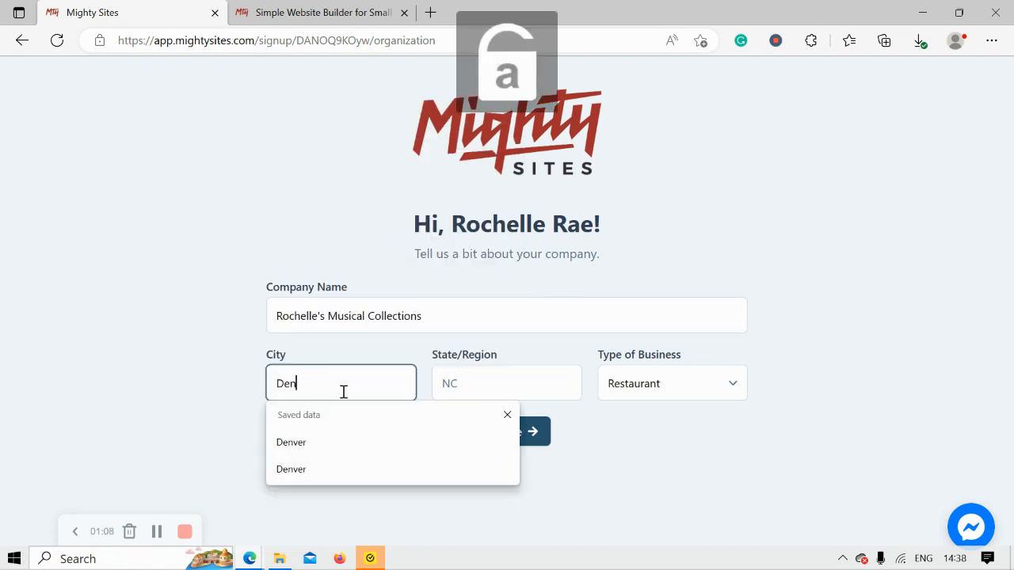
pyautogui.click(485, 387)
pyautogui.press('capslock')
pyautogui.write('C')
pyautogui.press('capslock')
pyautogui.write('olorado')
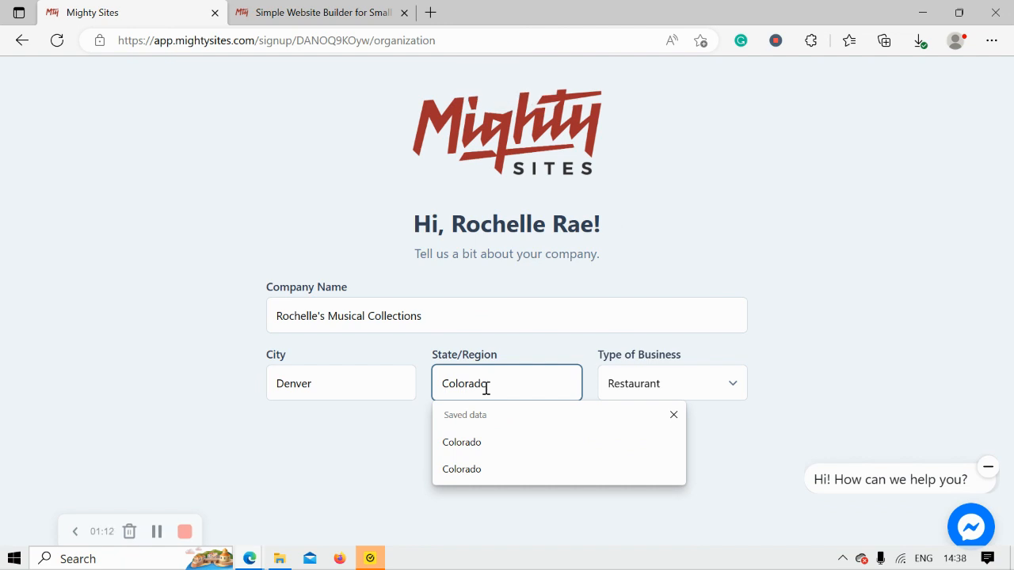
pyautogui.click(786, 355)
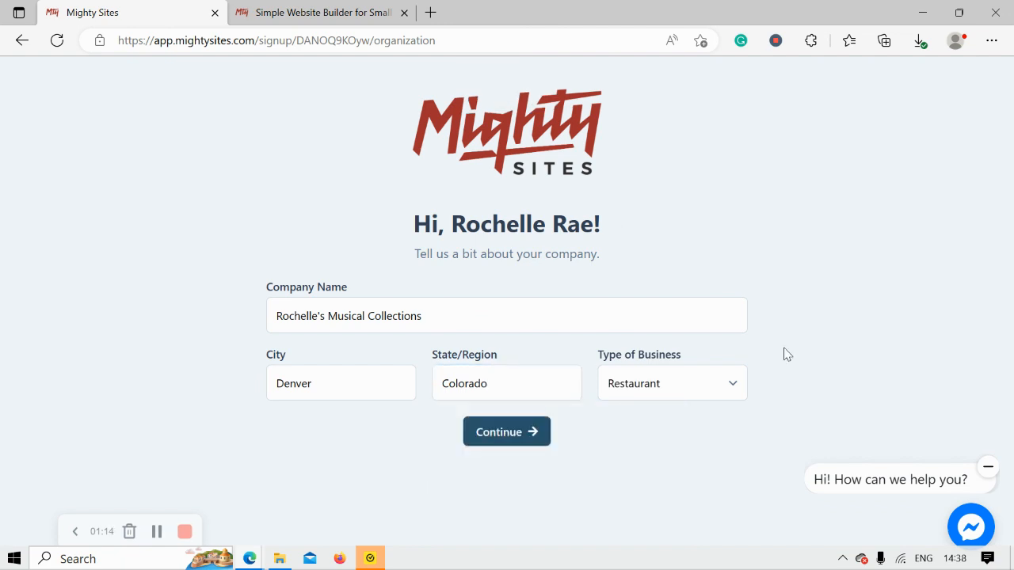
# - Choose Retail as the type of business and continue
pyautogui.click(706, 387)
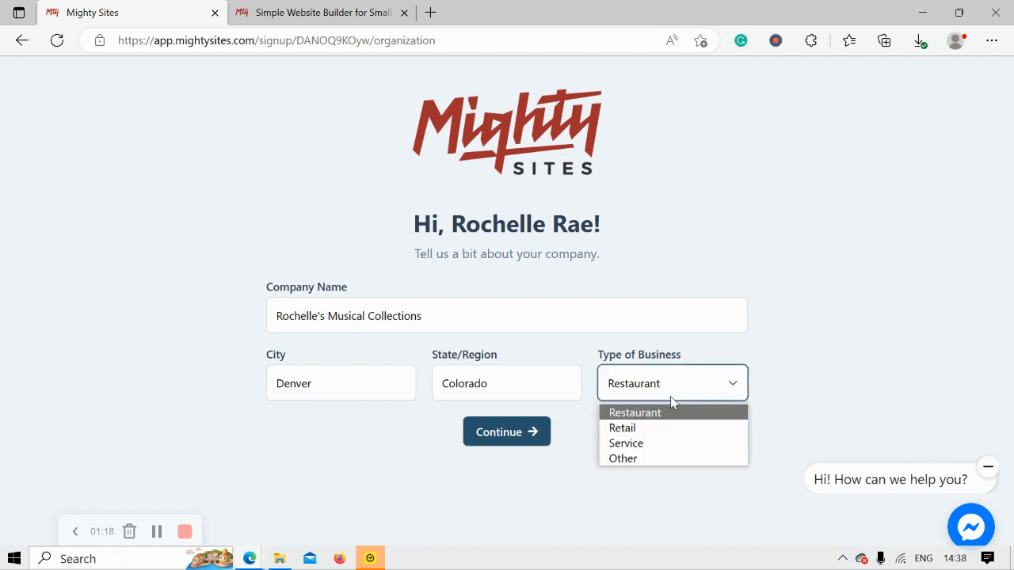
pyautogui.click(646, 429)
pyautogui.click(515, 430)
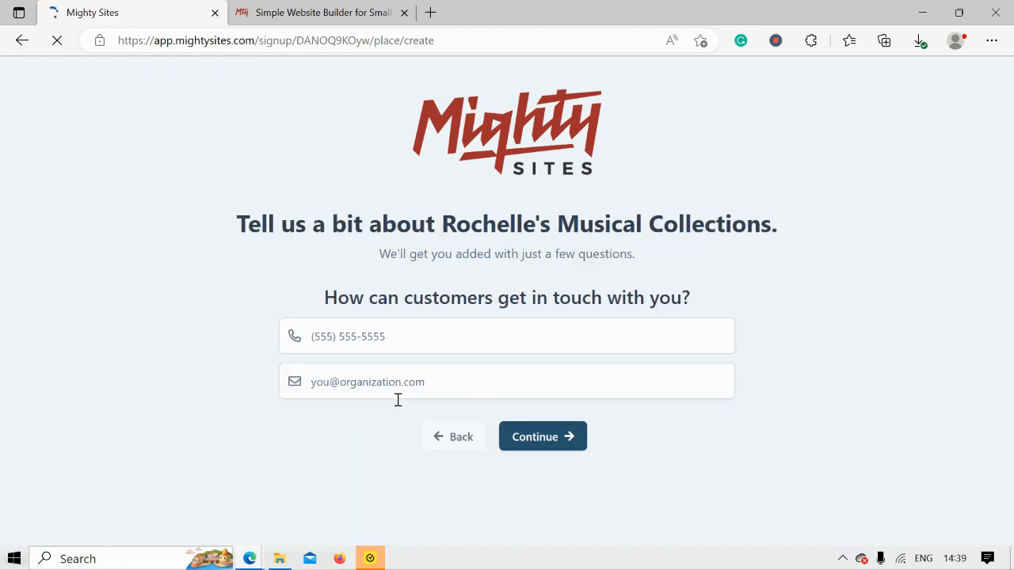
# - Enter the contact phone number and e-mail address and continue
pyautogui.click(396, 337)
pyautogui.write('565-4944')
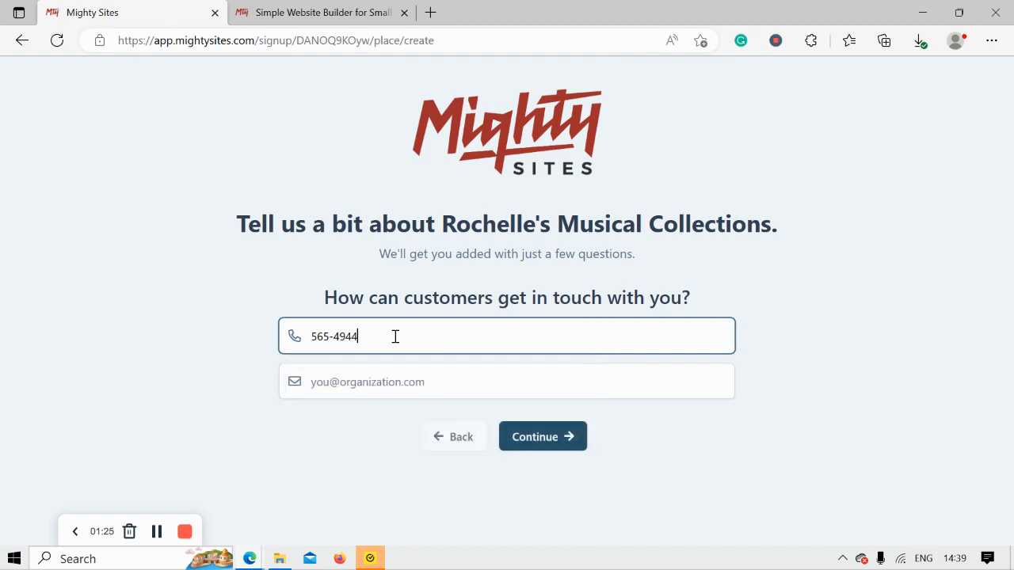
pyautogui.click(441, 387)
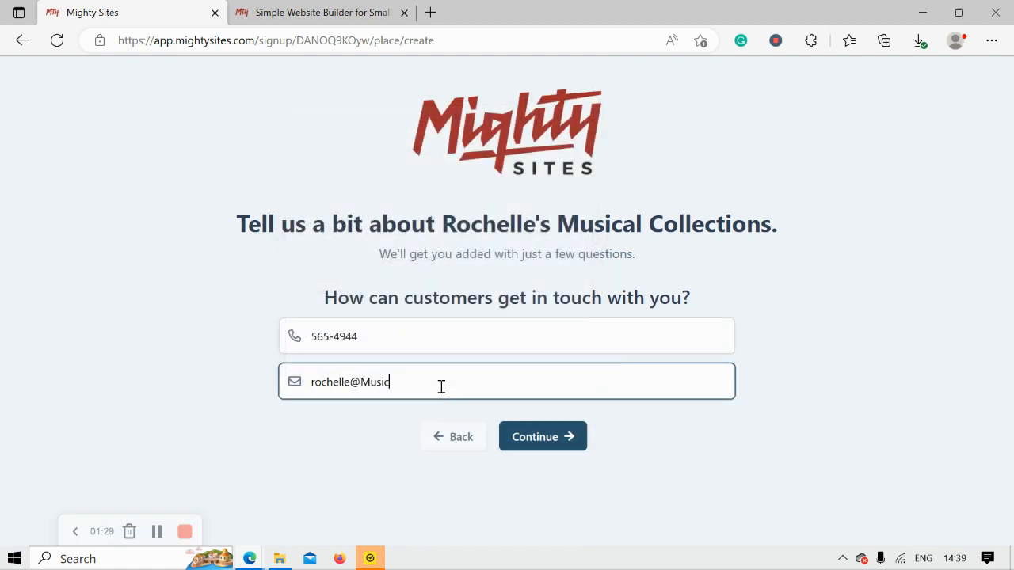
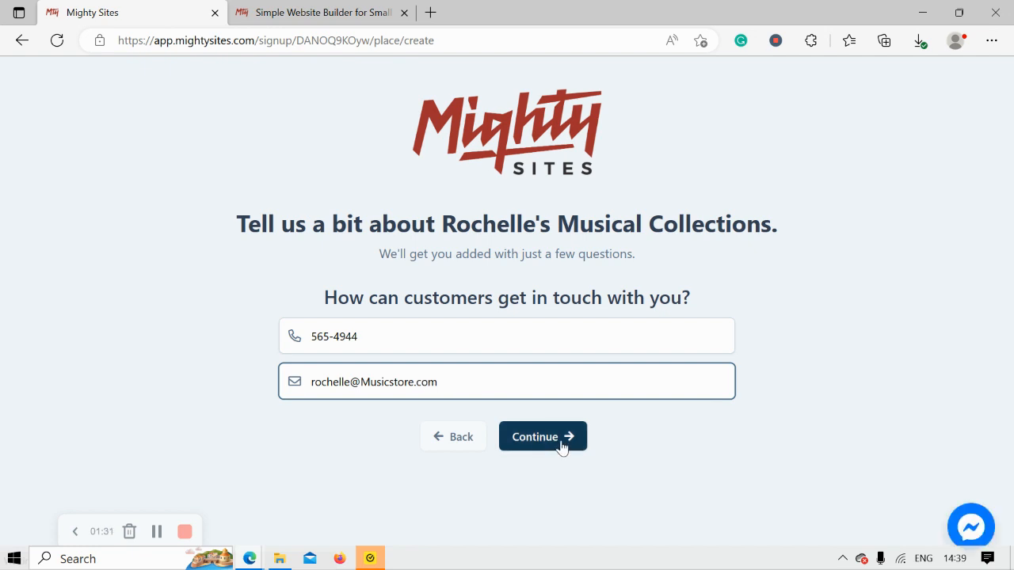
pyautogui.click(563, 445)
# - Fill in the store's street address and postal code and submit the place of business
pyautogui.moveTo(998, 269); pyautogui.dragTo(1007, 374)
pyautogui.click(371, 325)
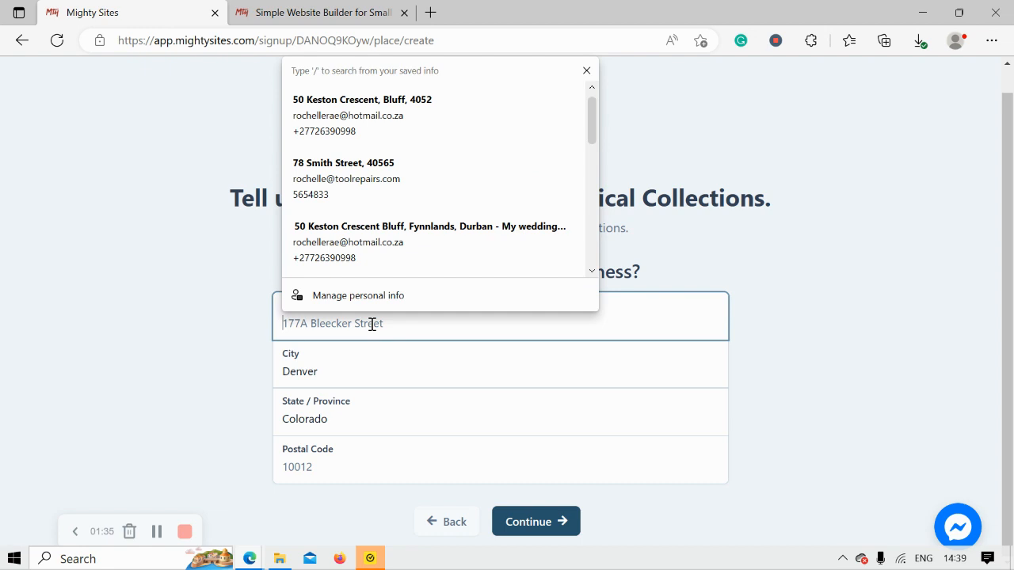
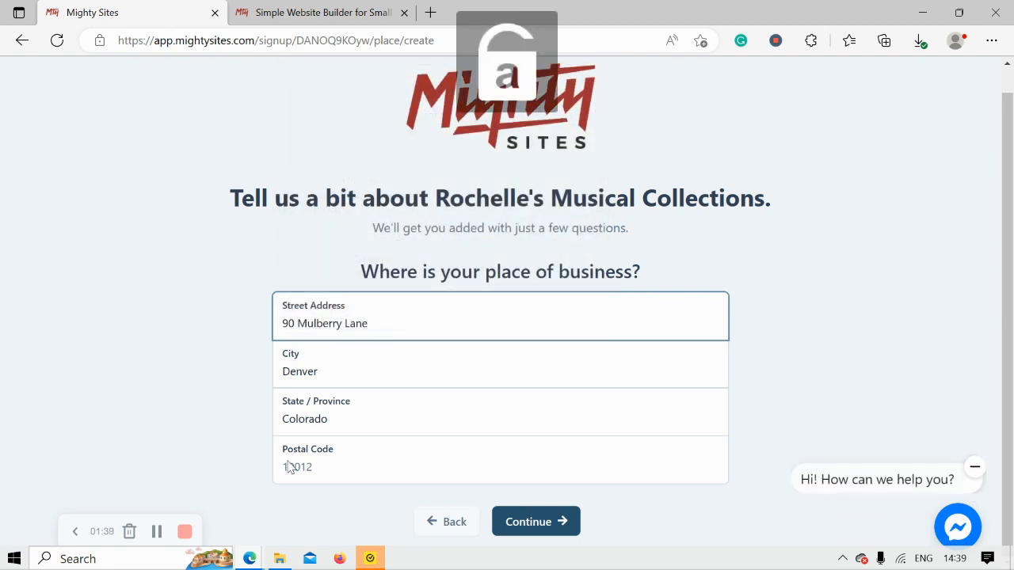
pyautogui.click(290, 467)
pyautogui.write('30543')
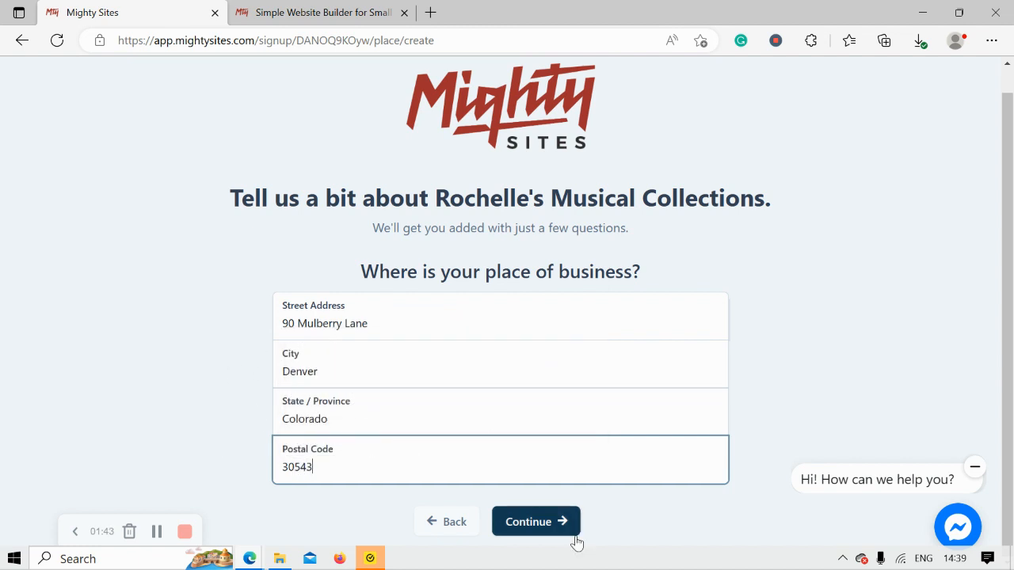
pyautogui.click(544, 530)
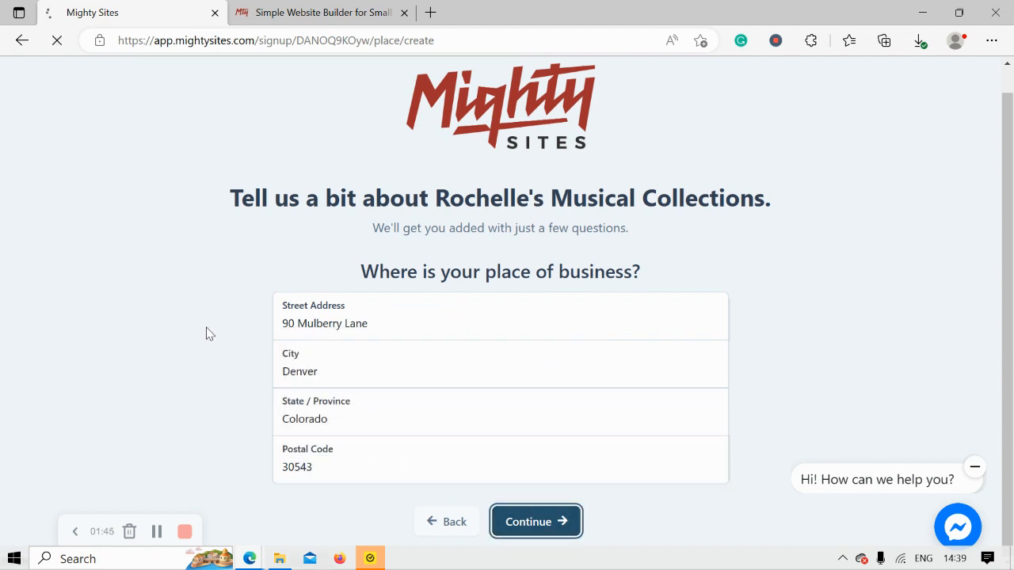
# - Set 8:00 AM–5:00 PM hours for Monday through Saturday and mark Sundays closed
pyautogui.scroll(-2, 206, 334)
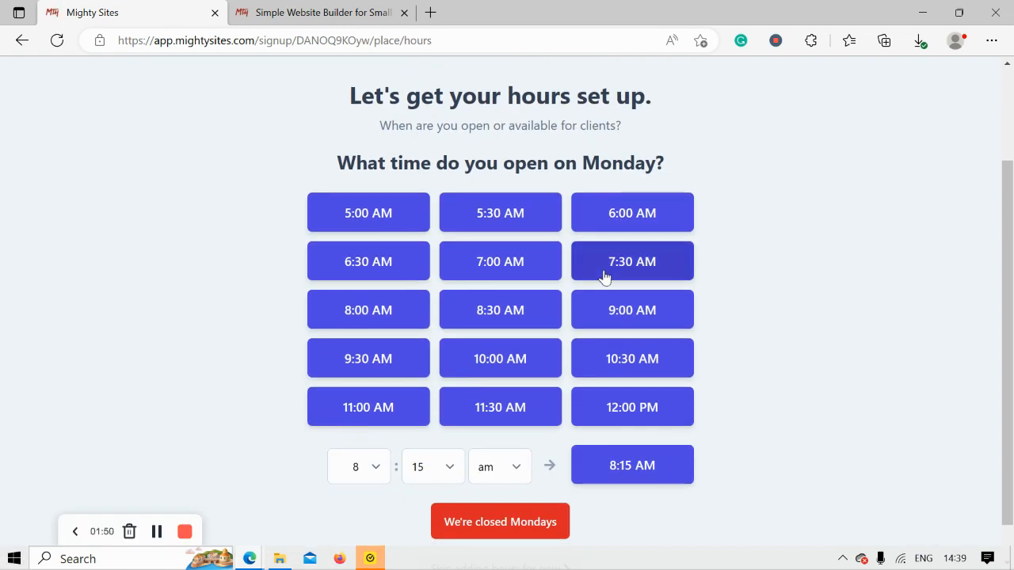
pyautogui.click(404, 318)
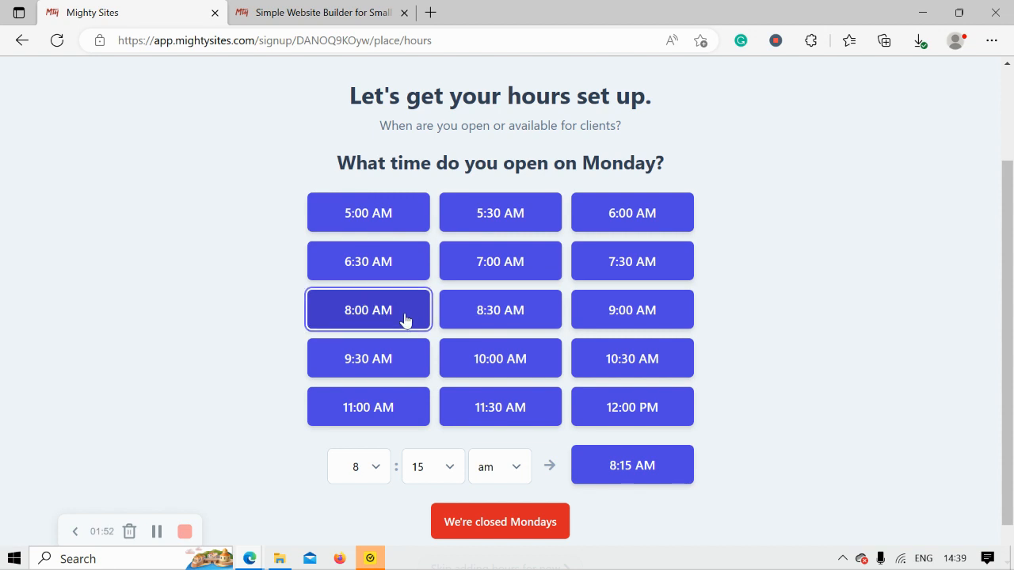
pyautogui.click(516, 214)
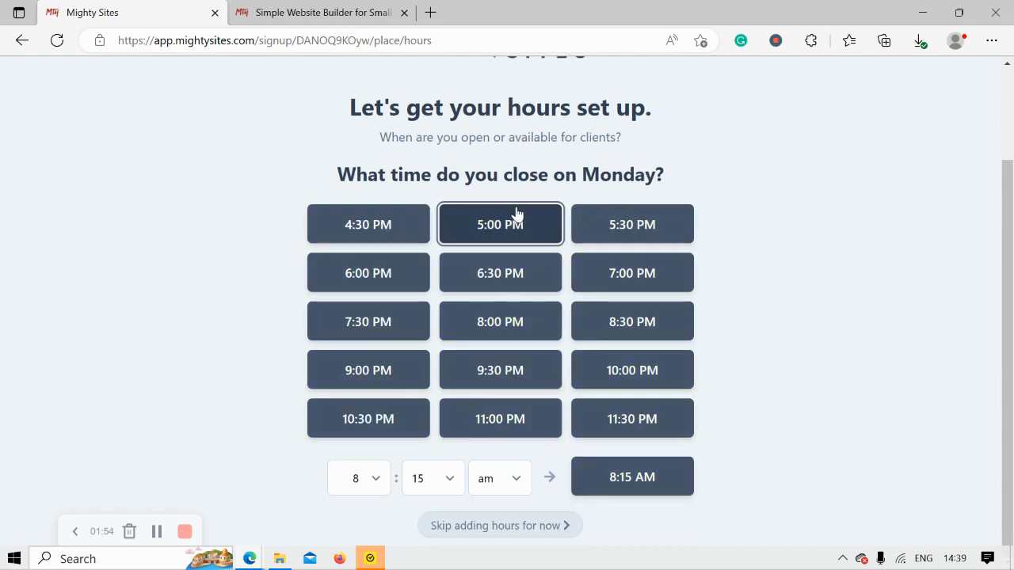
pyautogui.click(446, 260)
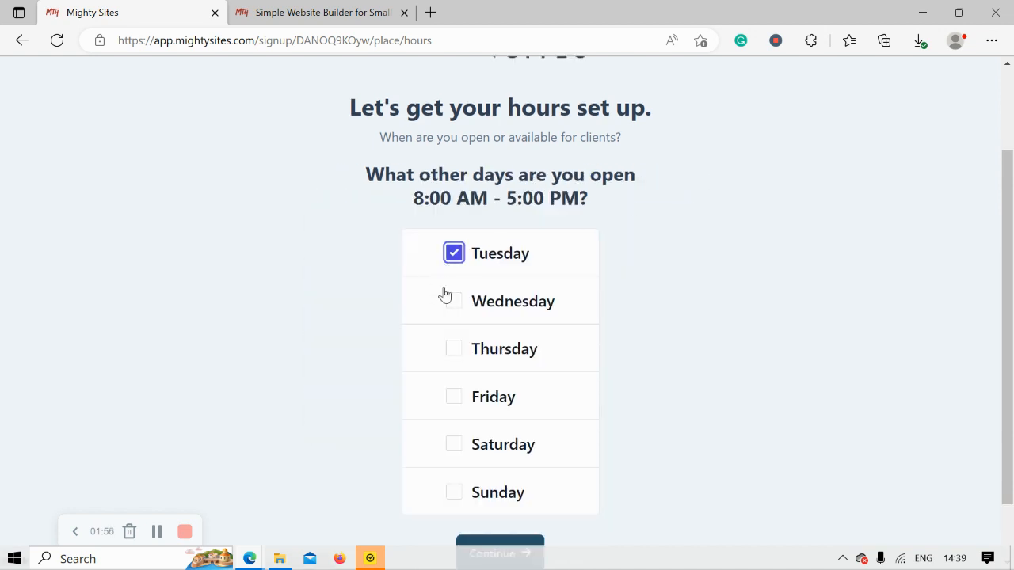
pyautogui.click(448, 299)
pyautogui.click(452, 350)
pyautogui.click(452, 396)
pyautogui.click(453, 444)
pyautogui.scroll(-1, 544, 457)
pyautogui.click(502, 478)
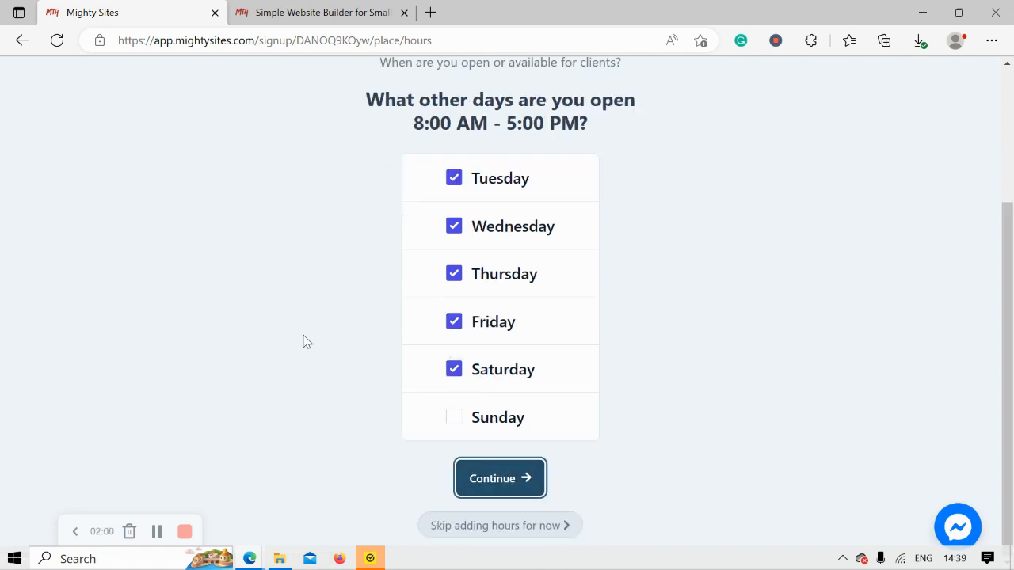
pyautogui.click(529, 487)
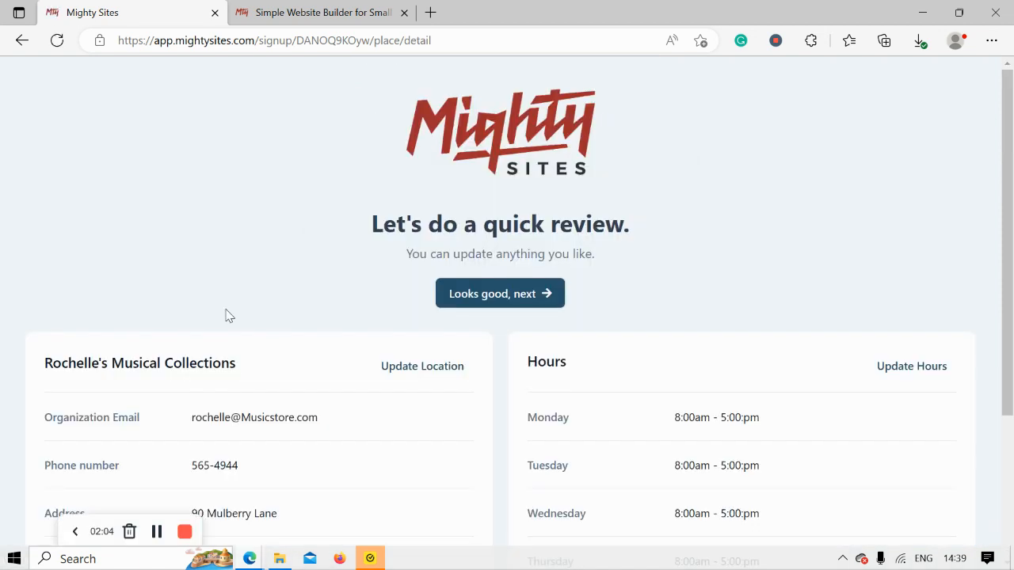
# - Look over the business details and hours summary and accept it with 'Looks good, next'
pyautogui.scroll(-3, 226, 315)
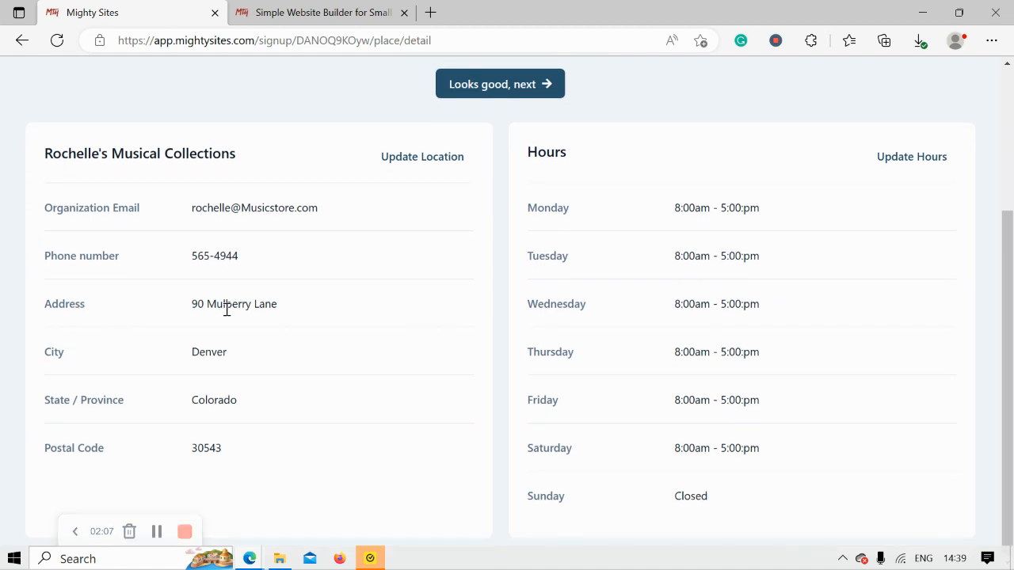
pyautogui.scroll(1, 227, 309)
pyautogui.click(535, 147)
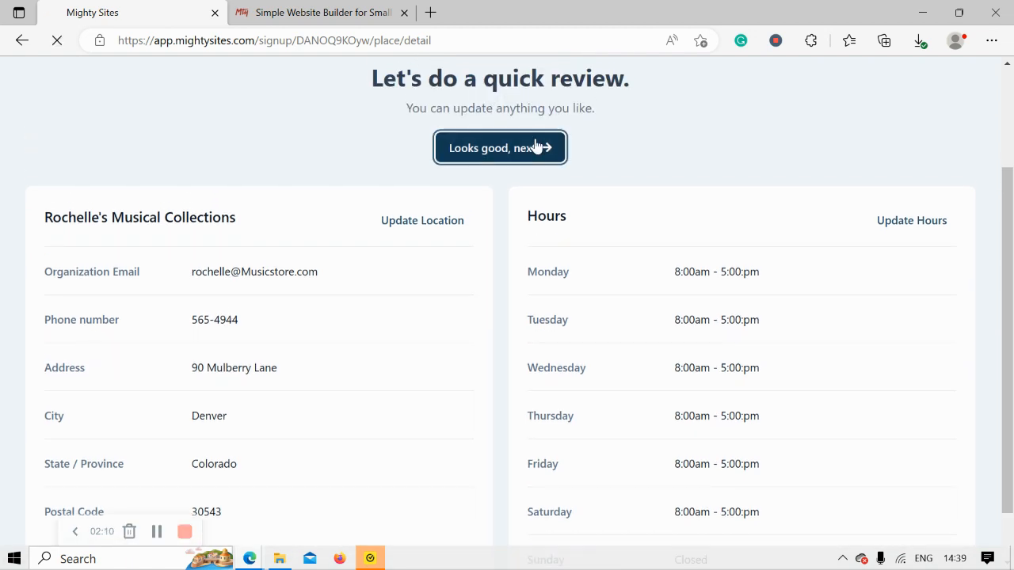
pyautogui.scroll(2, 636, 140)
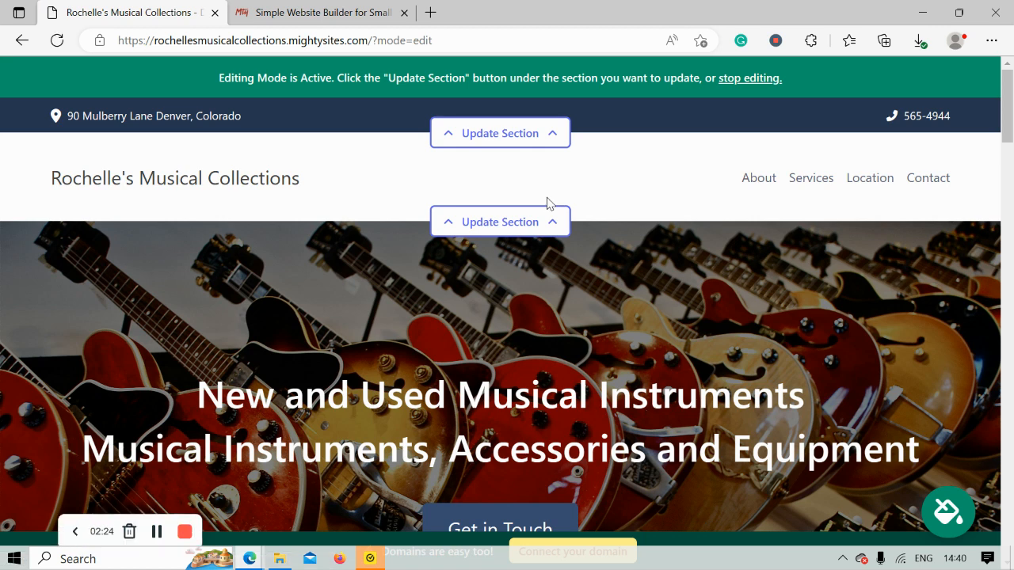
# - Scroll down to the About Us section and briefly select its three paragraphs
pyautogui.scroll(-5, 547, 204)
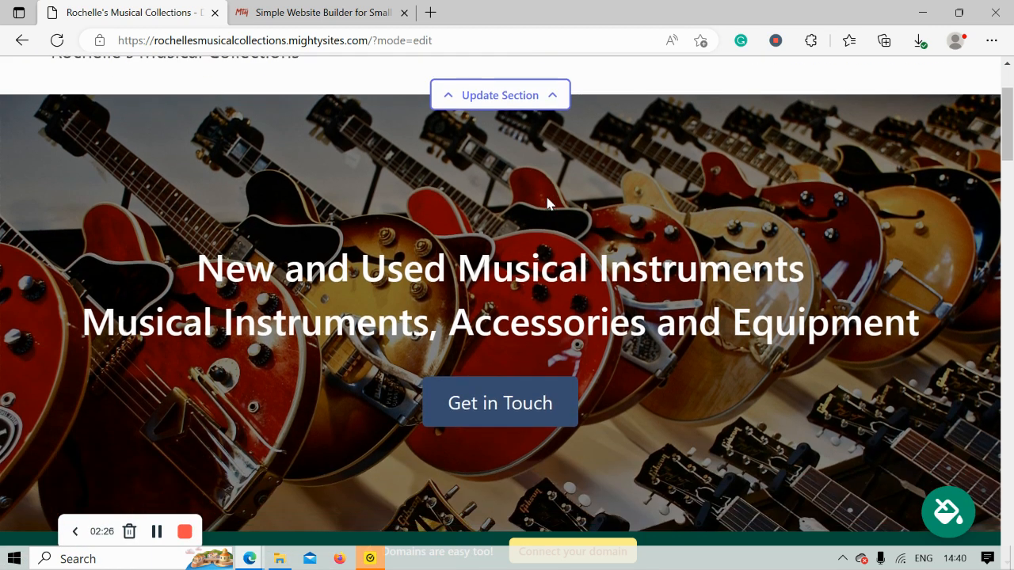
pyautogui.scroll(-4, 547, 204)
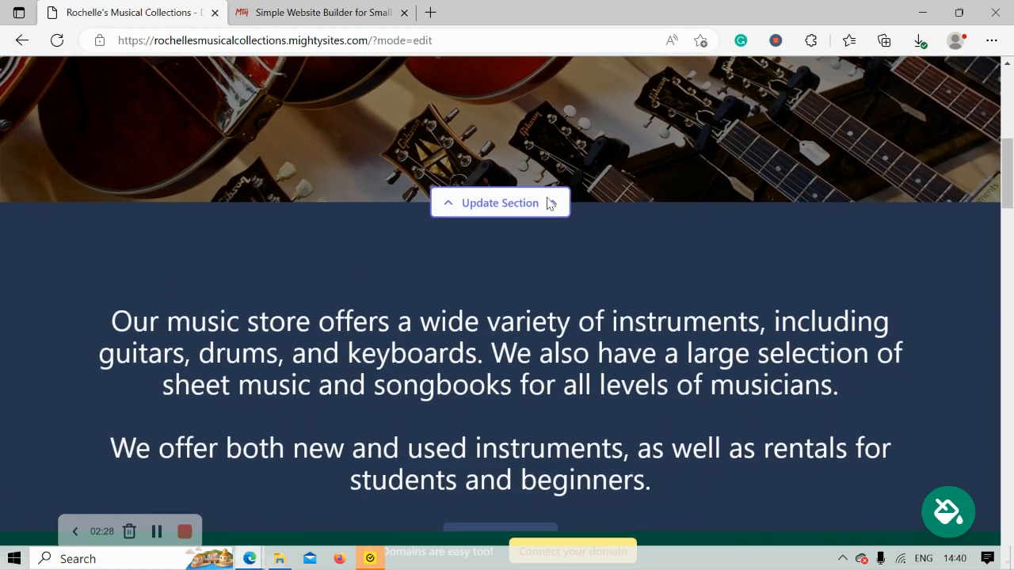
pyautogui.scroll(-3, 547, 201)
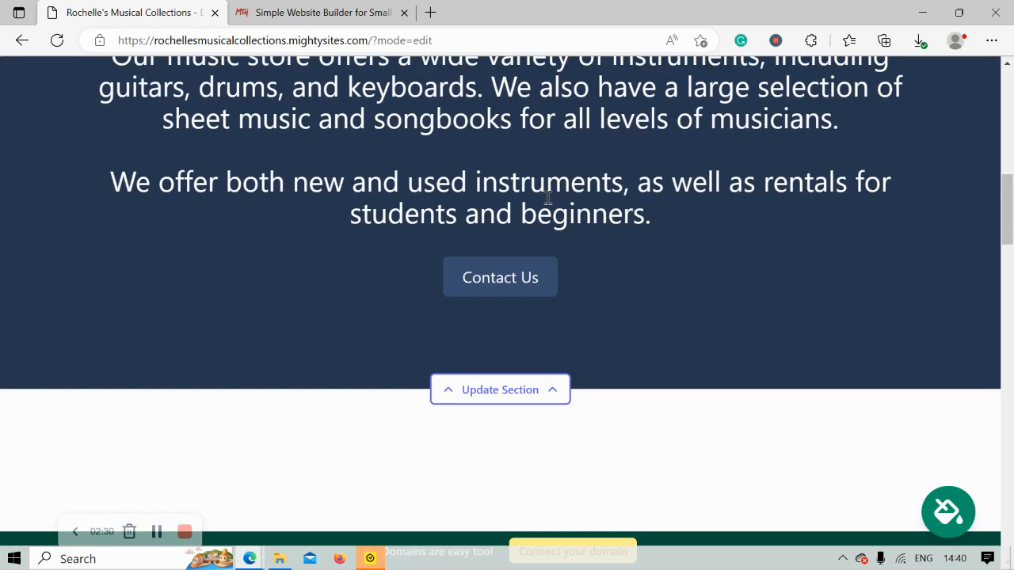
pyautogui.scroll(-3, 547, 204)
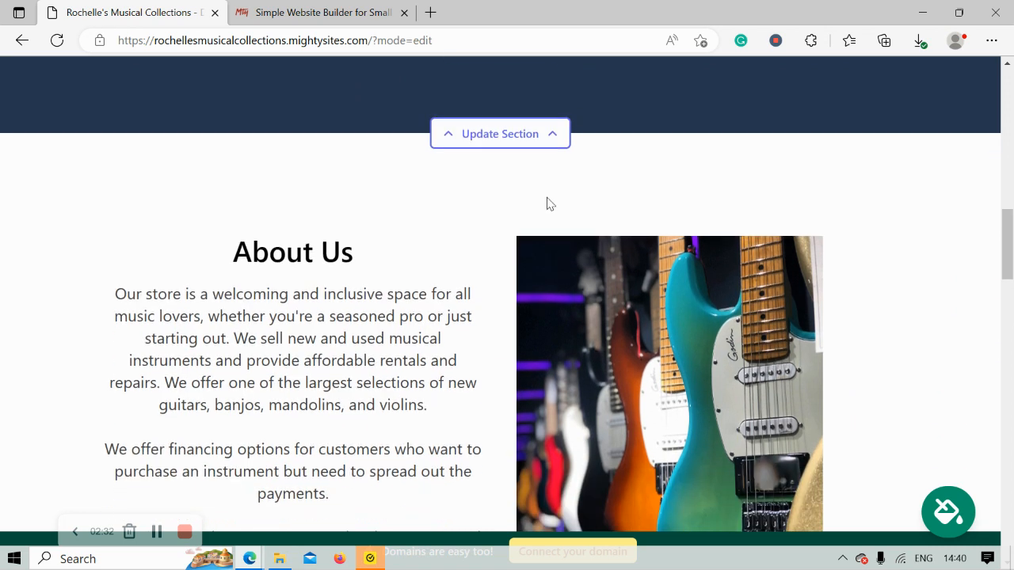
pyautogui.moveTo(116, 166); pyautogui.dragTo(153, 166)
pyautogui.moveTo(240, 224); pyautogui.dragTo(478, 450)
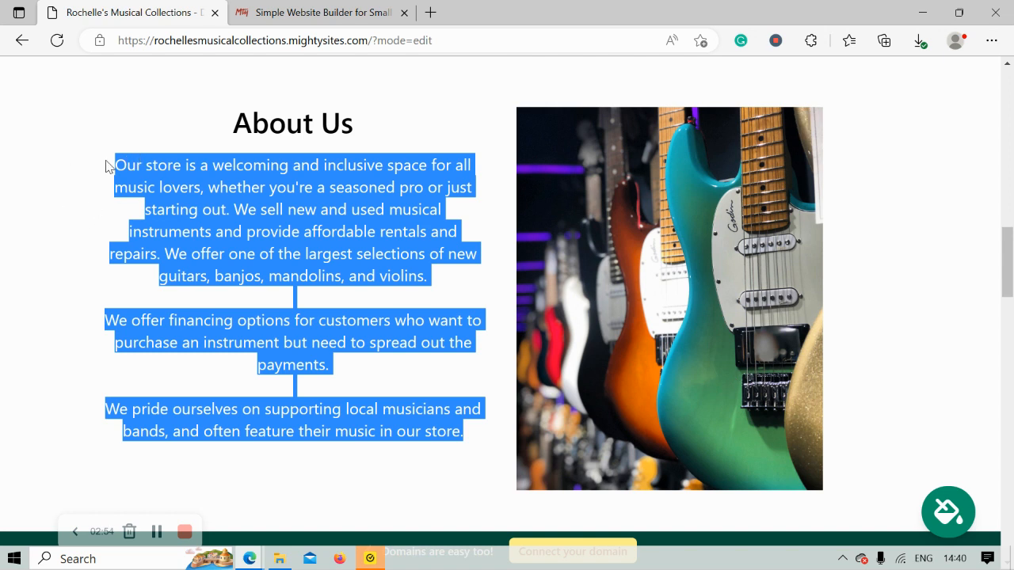
pyautogui.click(191, 226)
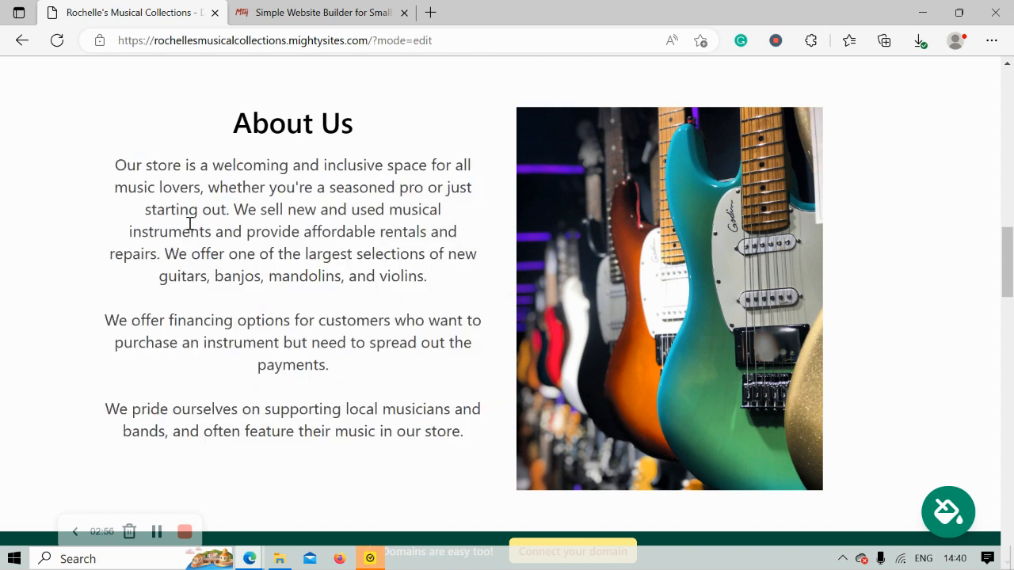
# - Scroll through the Services and piano sections, then back up to the top
pyautogui.scroll(-5, 190, 224)
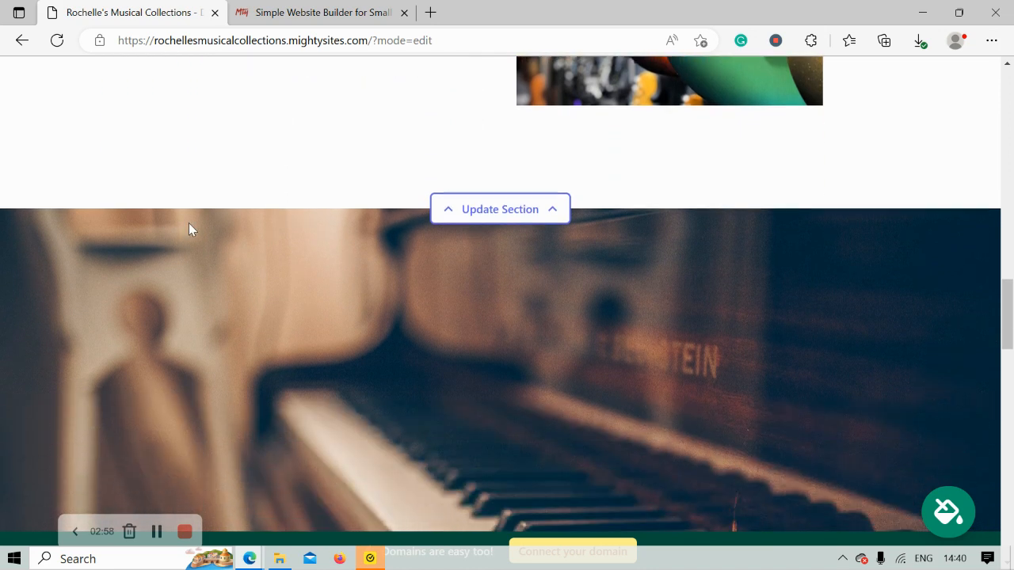
pyautogui.scroll(-5, 189, 229)
pyautogui.scroll(-4, 189, 229)
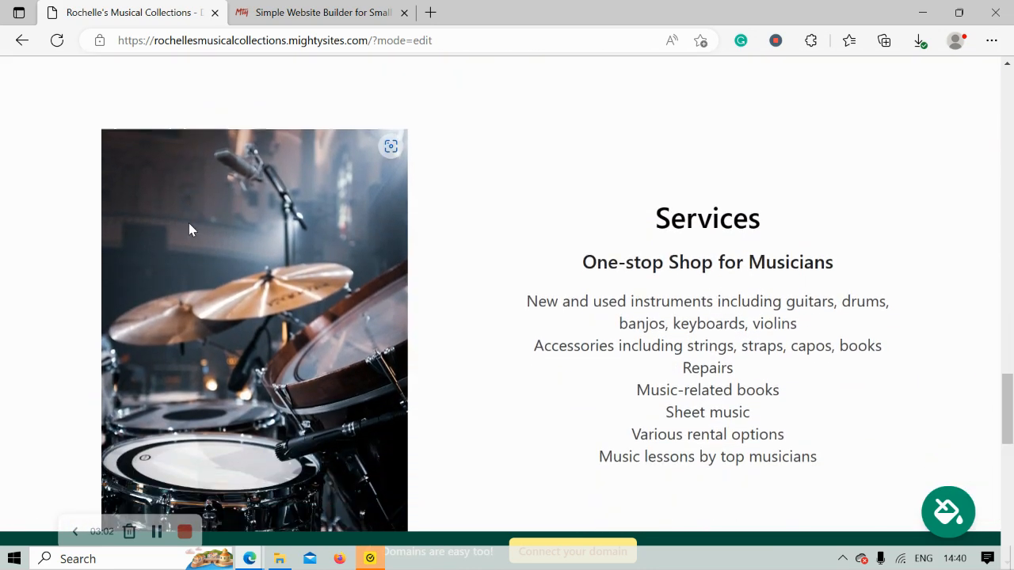
pyautogui.scroll(-2, 189, 229)
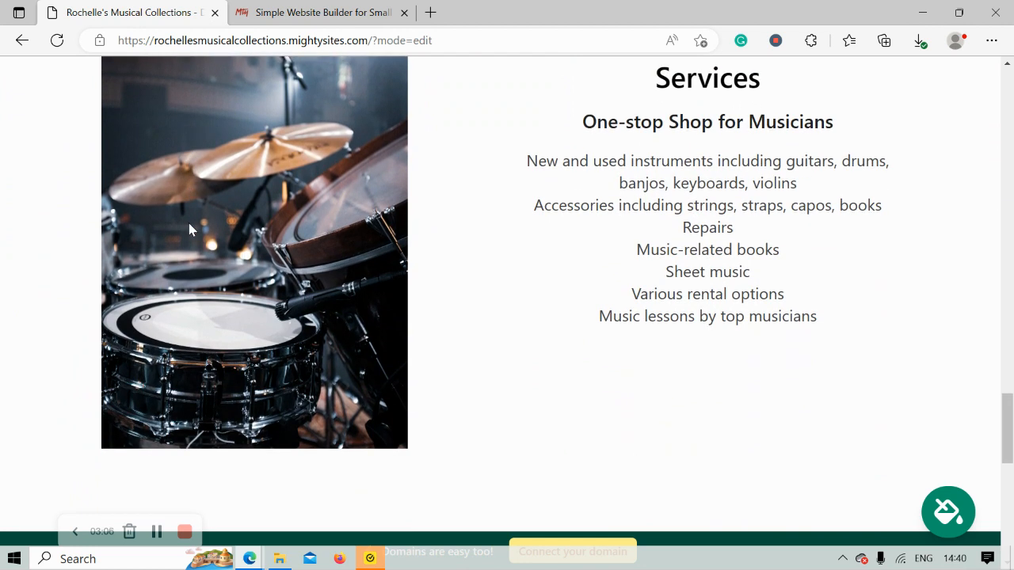
pyautogui.scroll(-1, 188, 229)
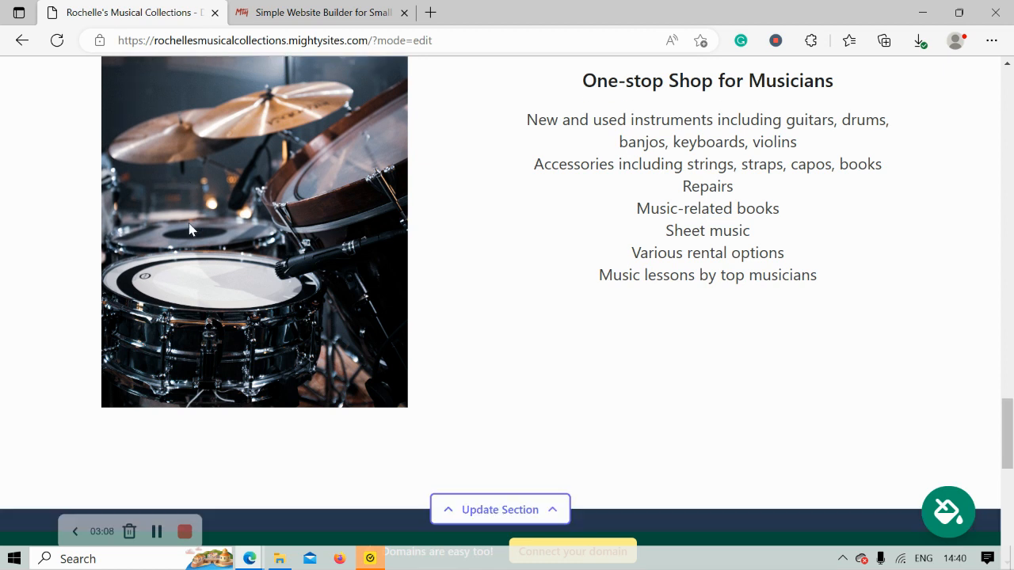
pyautogui.scroll(5, 189, 229)
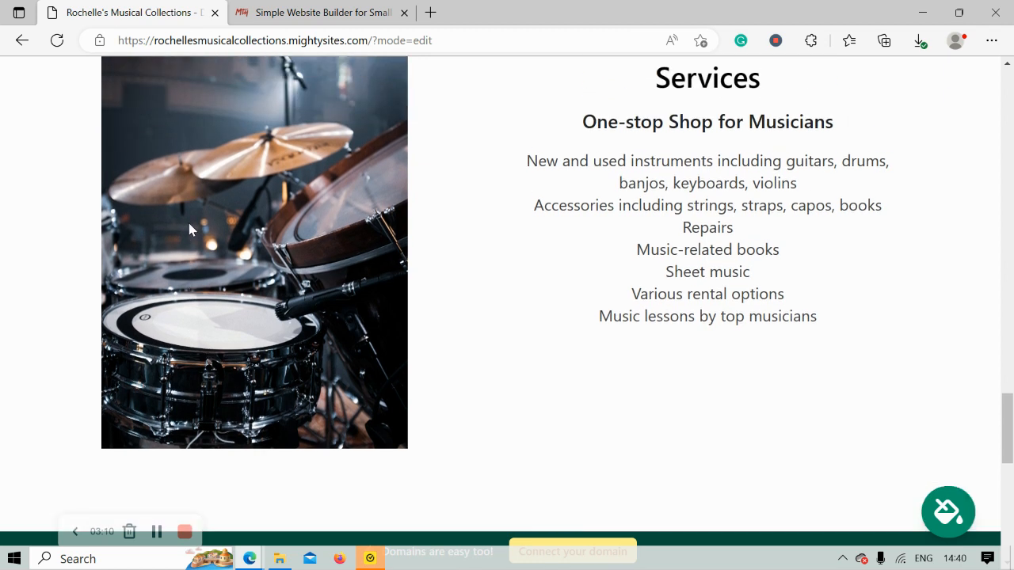
pyautogui.scroll(6, 189, 229)
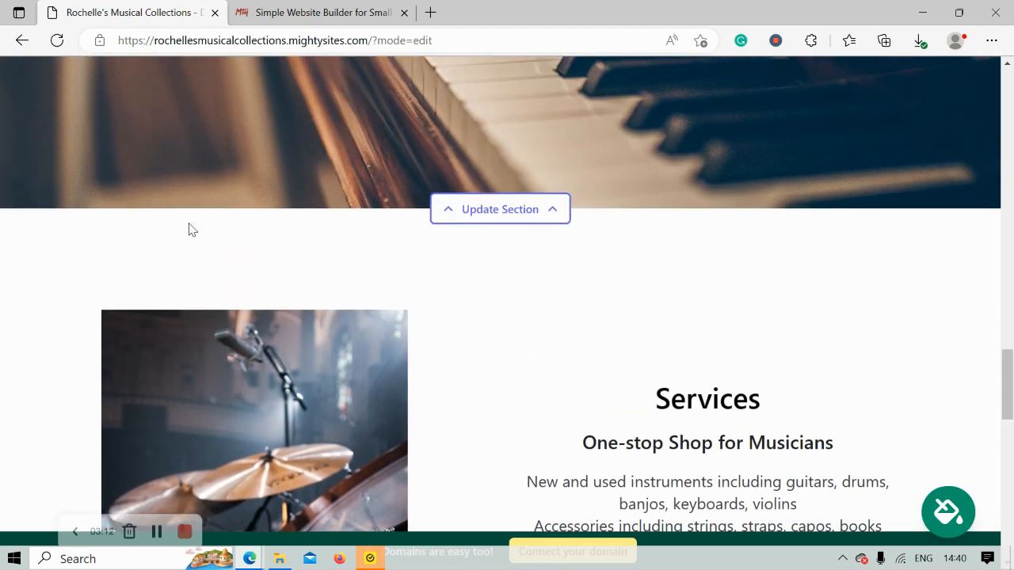
pyautogui.scroll(5, 188, 229)
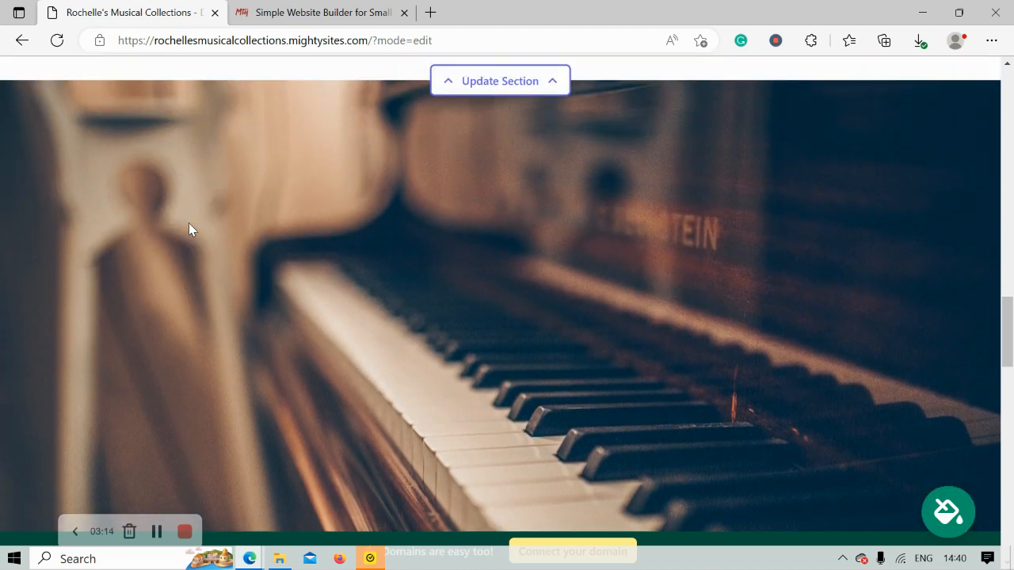
pyautogui.scroll(7, 189, 229)
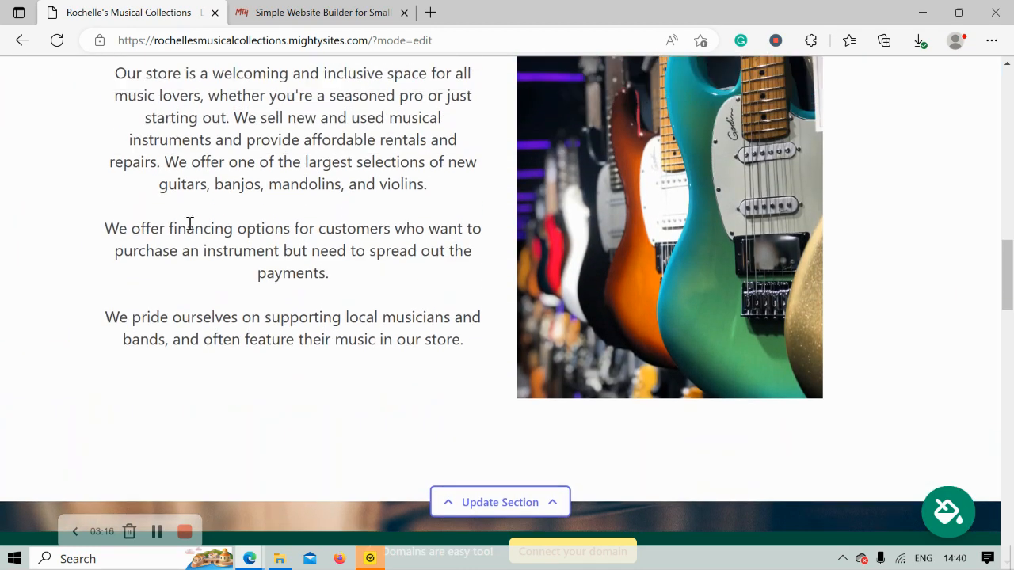
pyautogui.scroll(5, 189, 229)
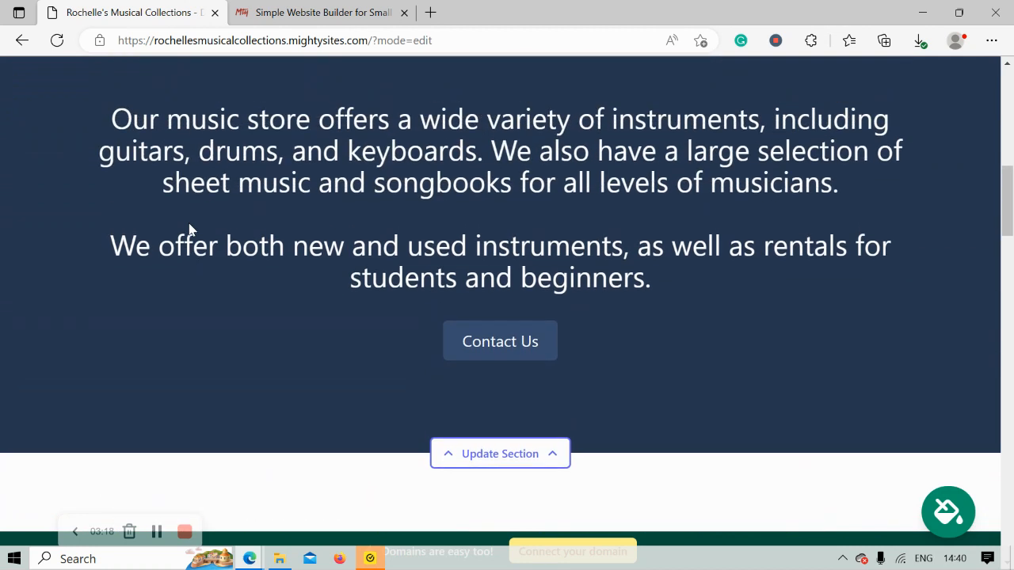
pyautogui.scroll(6, 188, 229)
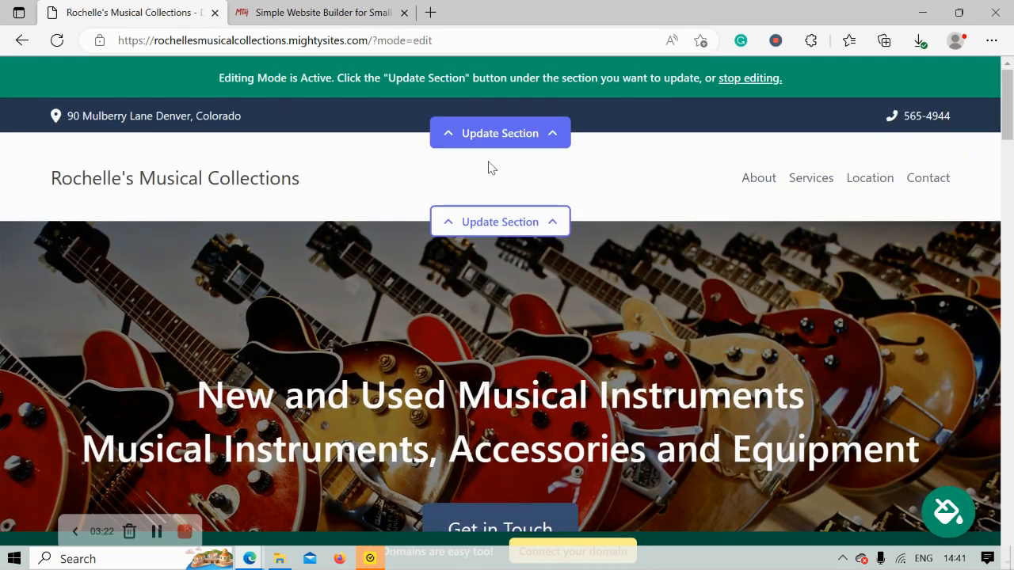
# - Show the organization email in the top bar's location details and save the location
pyautogui.click(511, 131)
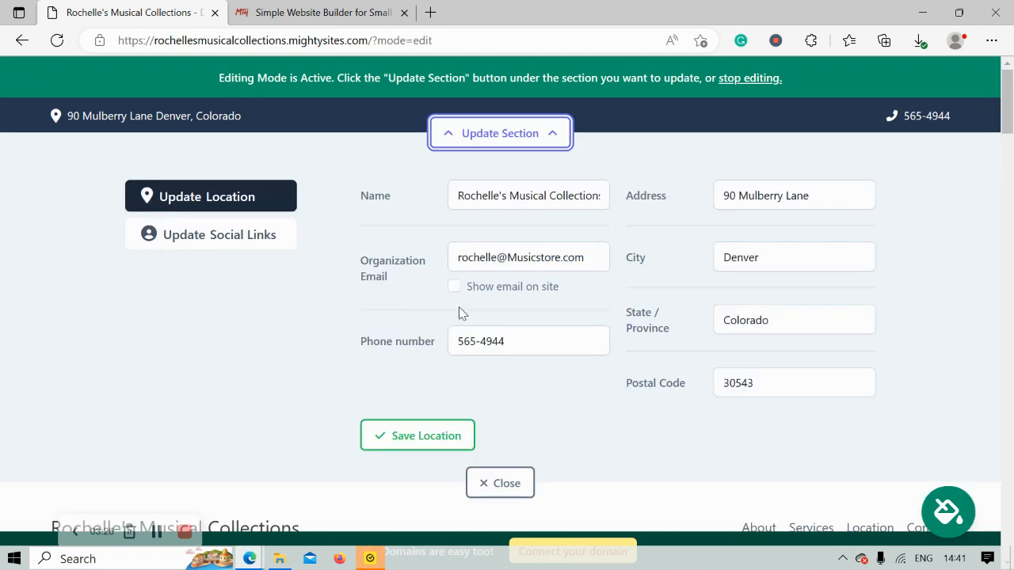
pyautogui.click(454, 287)
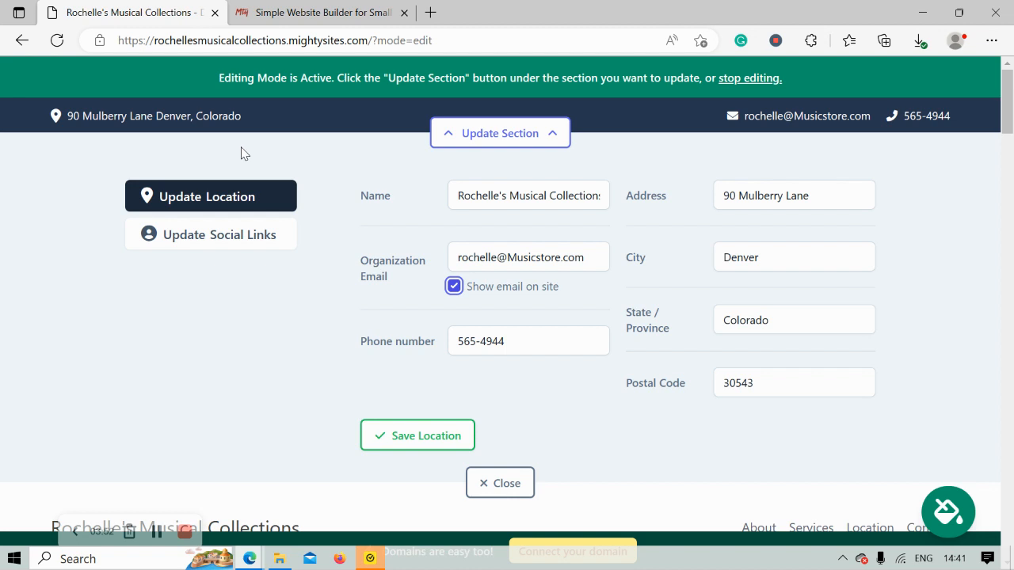
pyautogui.click(396, 436)
# - Add 'mightysites' as the Instagram social link and save it
pyautogui.click(249, 240)
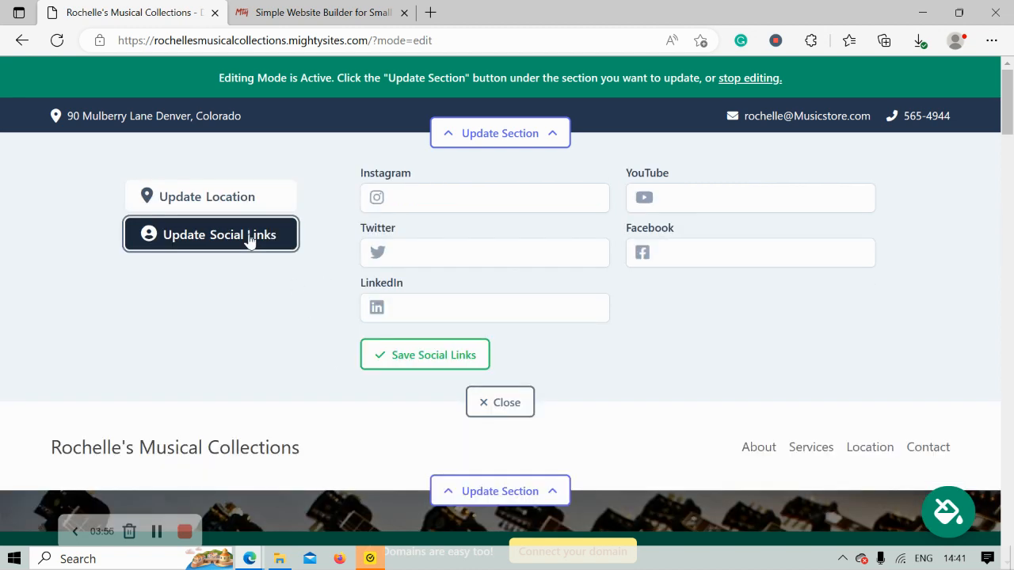
pyautogui.click(416, 199)
pyautogui.write('mgi')
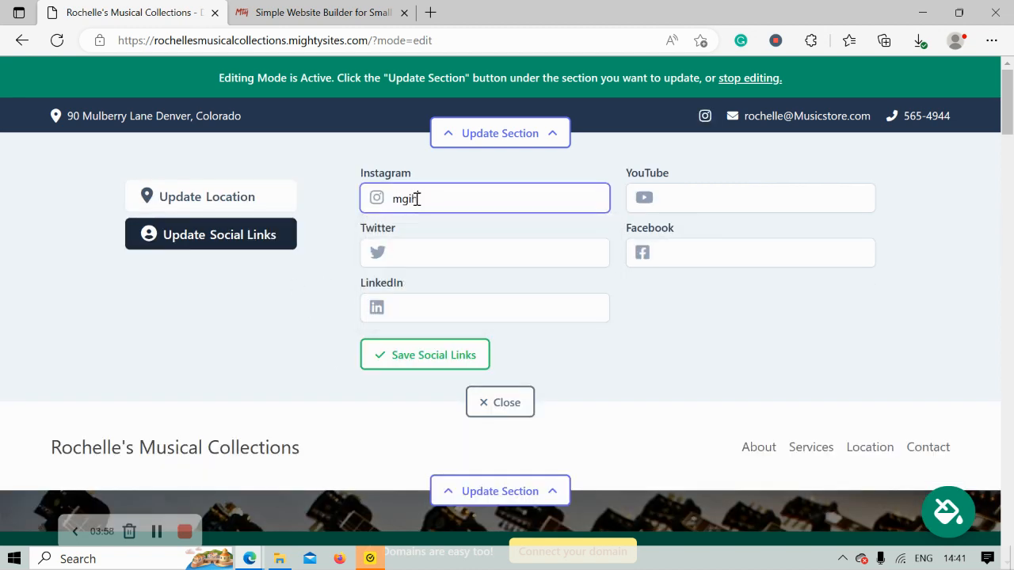
pyautogui.press('BackSpace')
pyautogui.press('BackSpace')
pyautogui.write('ightysites')
pyautogui.press('Return')
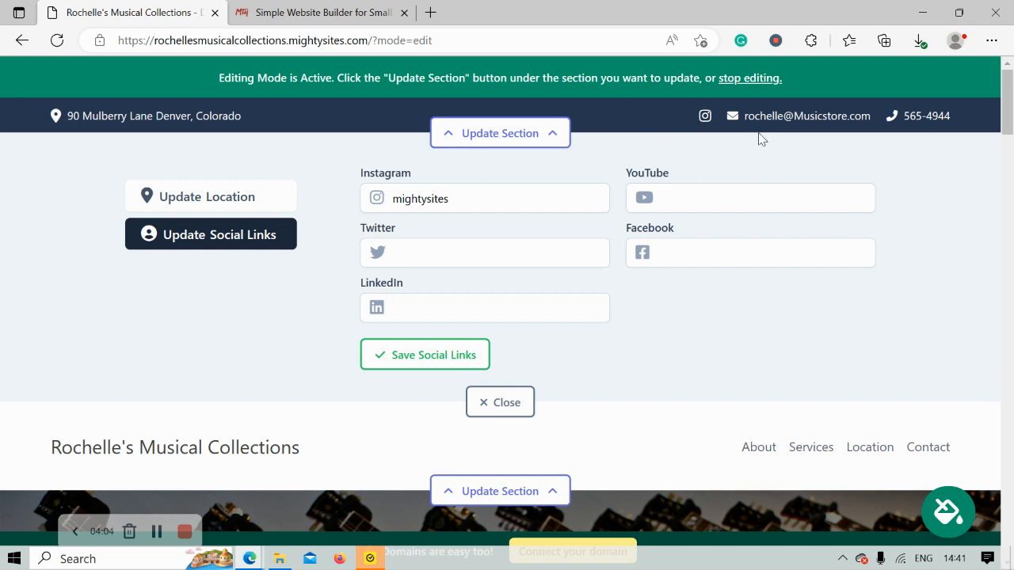
pyautogui.click(432, 360)
pyautogui.click(494, 406)
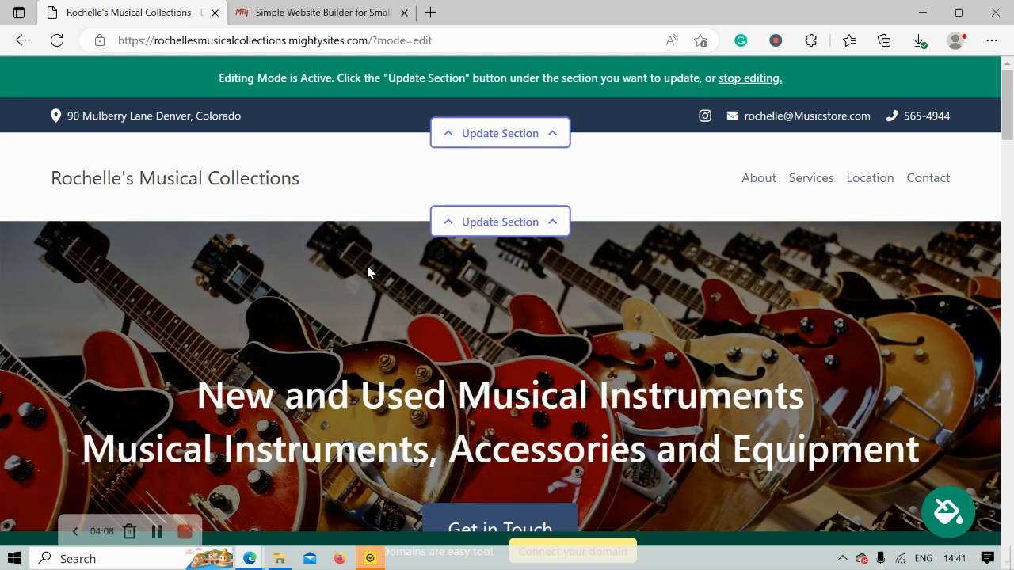
# - Upload the Mighty Sites gorilla logo image as the header logo and save it
pyautogui.click(500, 225)
pyautogui.click(190, 329)
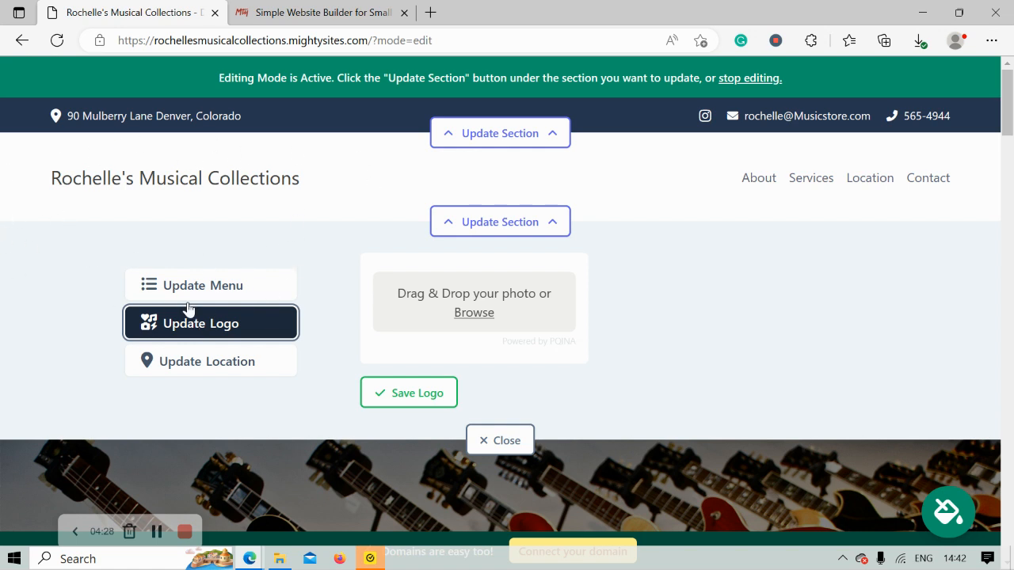
pyautogui.click(475, 314)
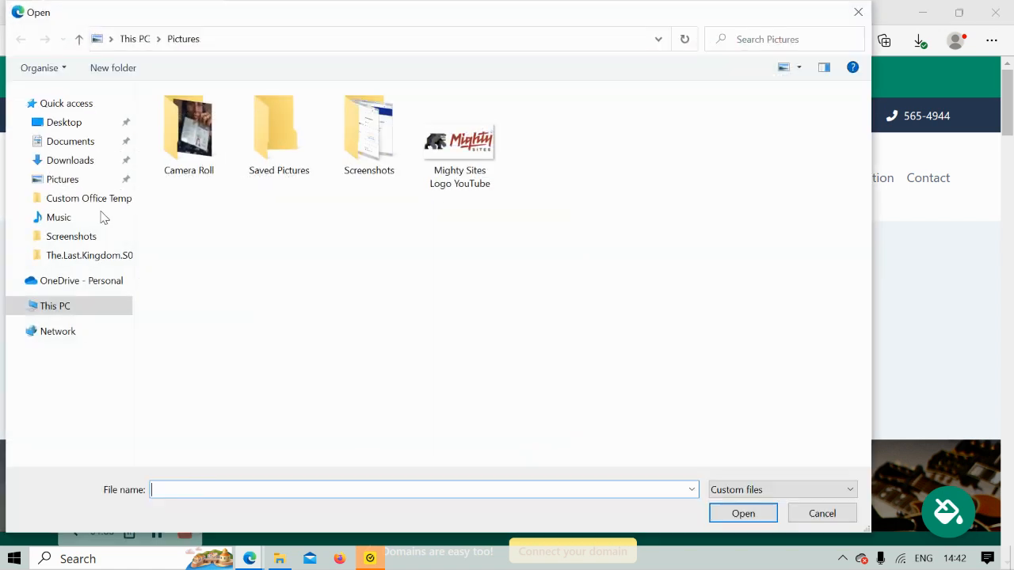
pyautogui.doubleClick(425, 159)
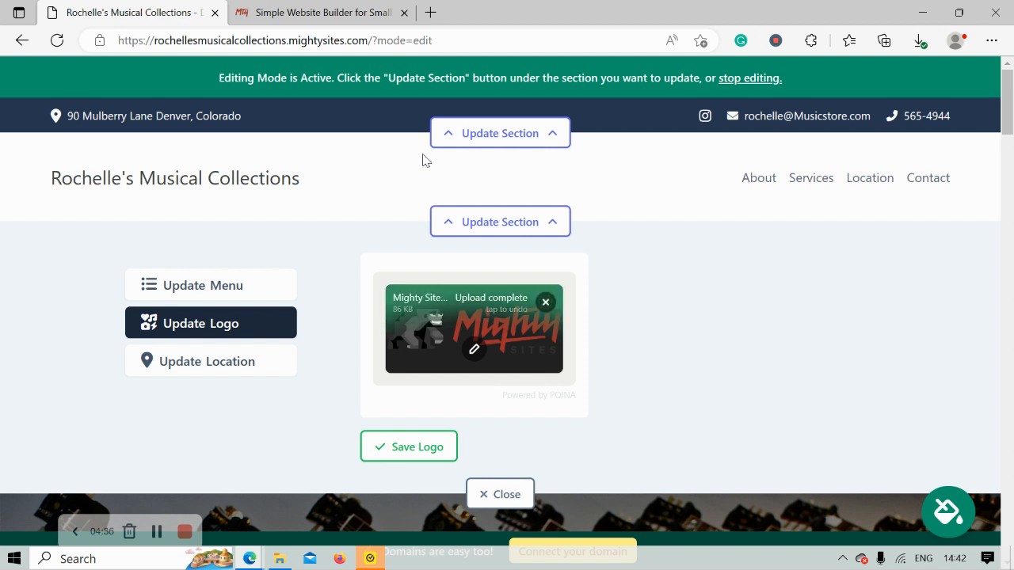
pyautogui.click(415, 447)
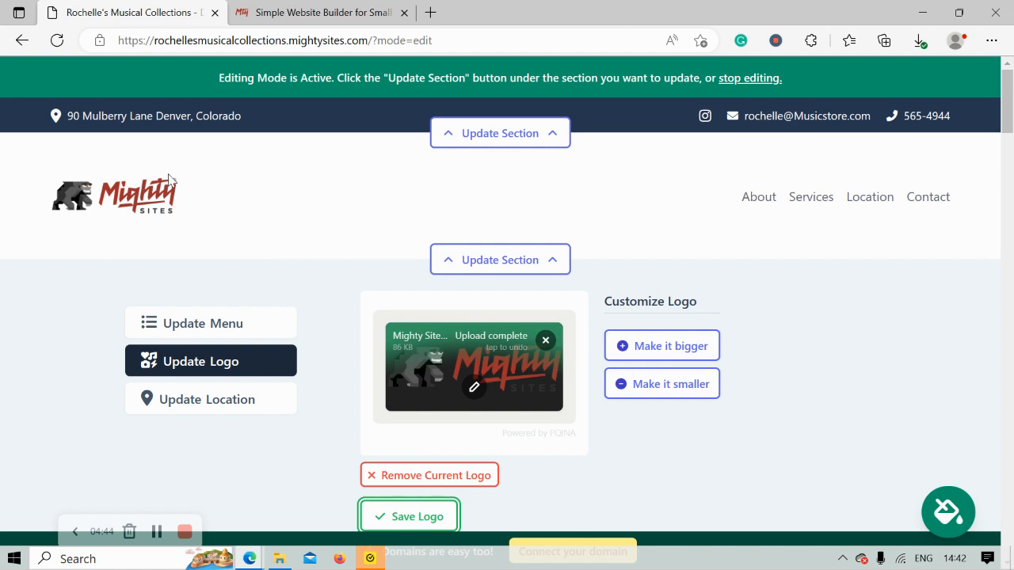
pyautogui.scroll(-2, 229, 251)
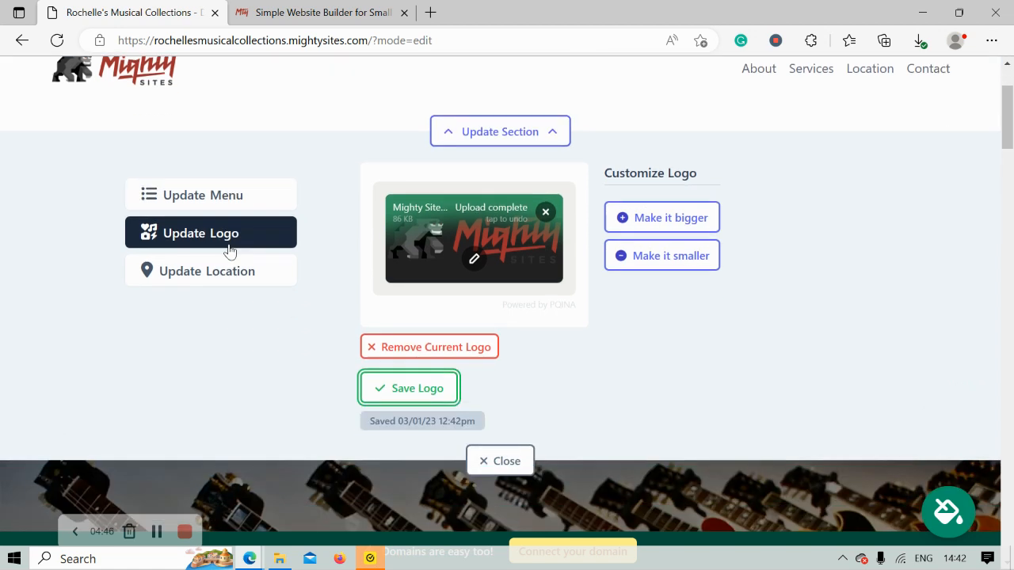
pyautogui.doubleClick(420, 396)
pyautogui.click(420, 400)
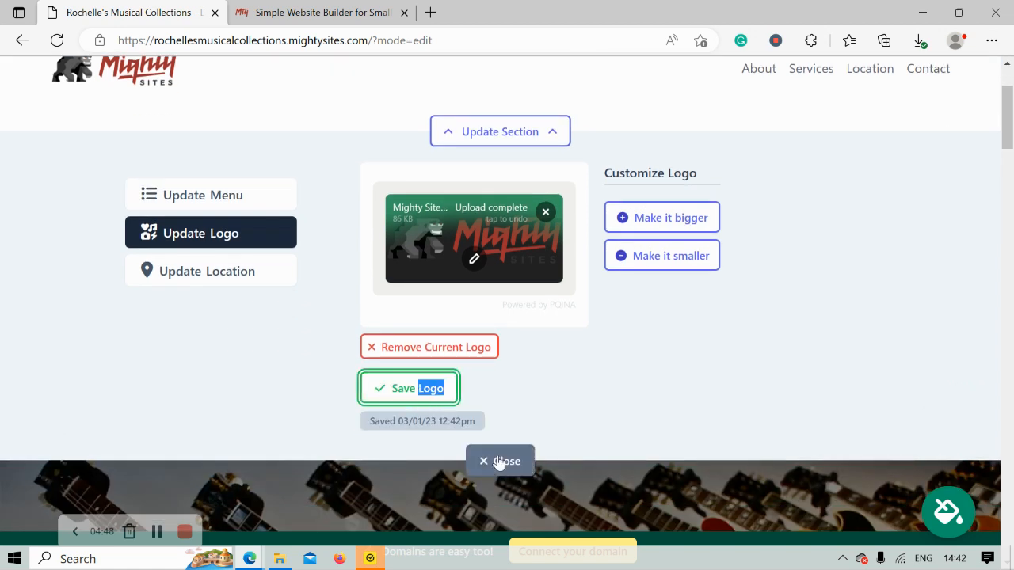
pyautogui.click(497, 466)
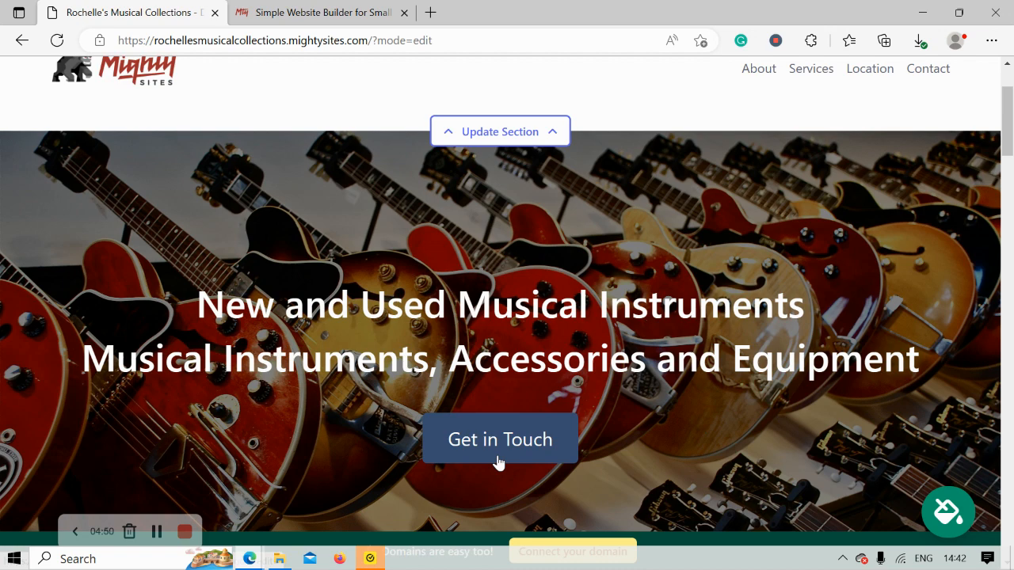
pyautogui.scroll(-6, 496, 451)
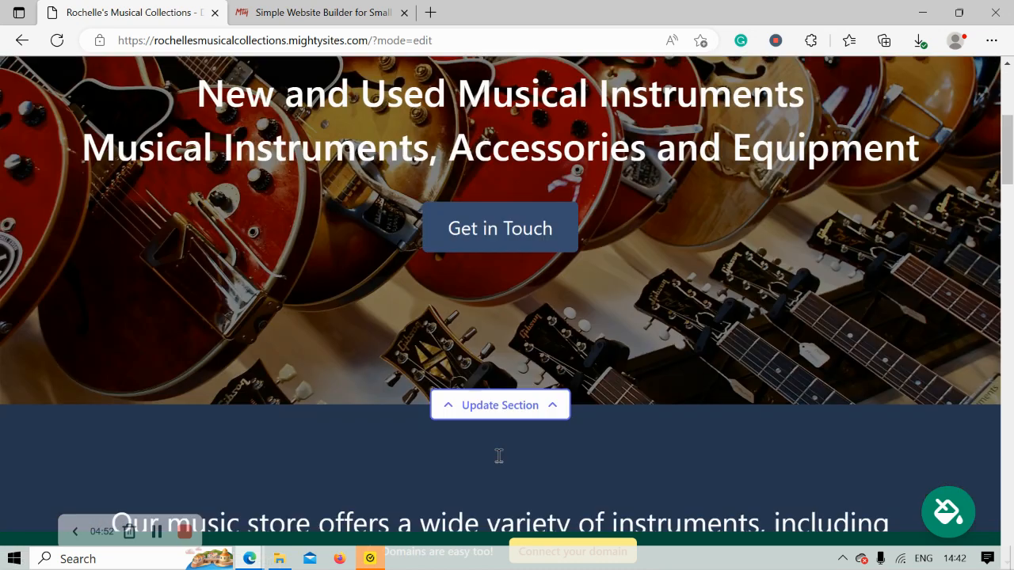
pyautogui.scroll(-1, 499, 455)
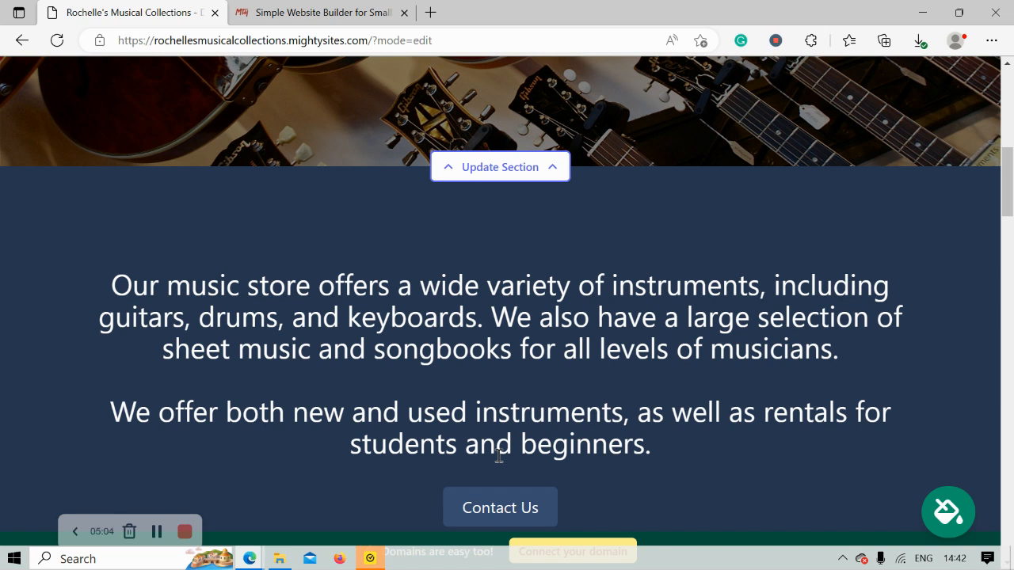
pyautogui.scroll(1, 499, 457)
pyautogui.scroll(5, 499, 455)
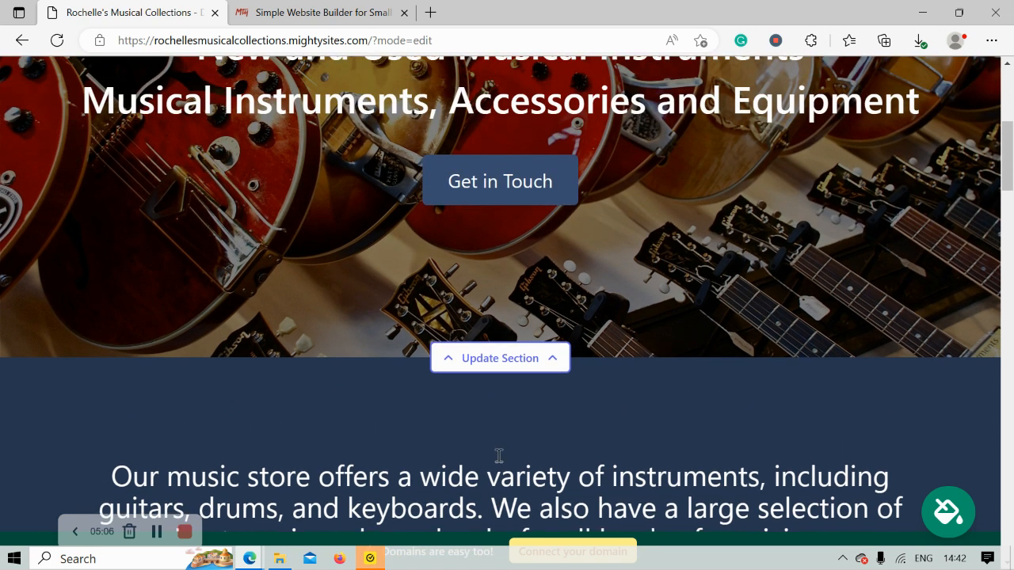
pyautogui.scroll(1, 499, 460)
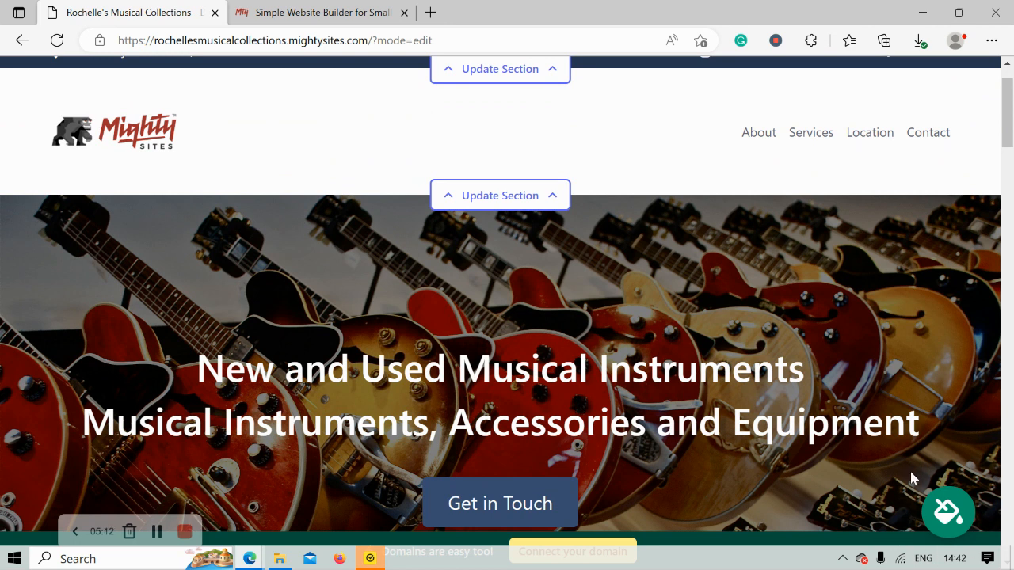
# - Apply and save the brown and orange colour theme from the theme swatches
pyautogui.click(947, 512)
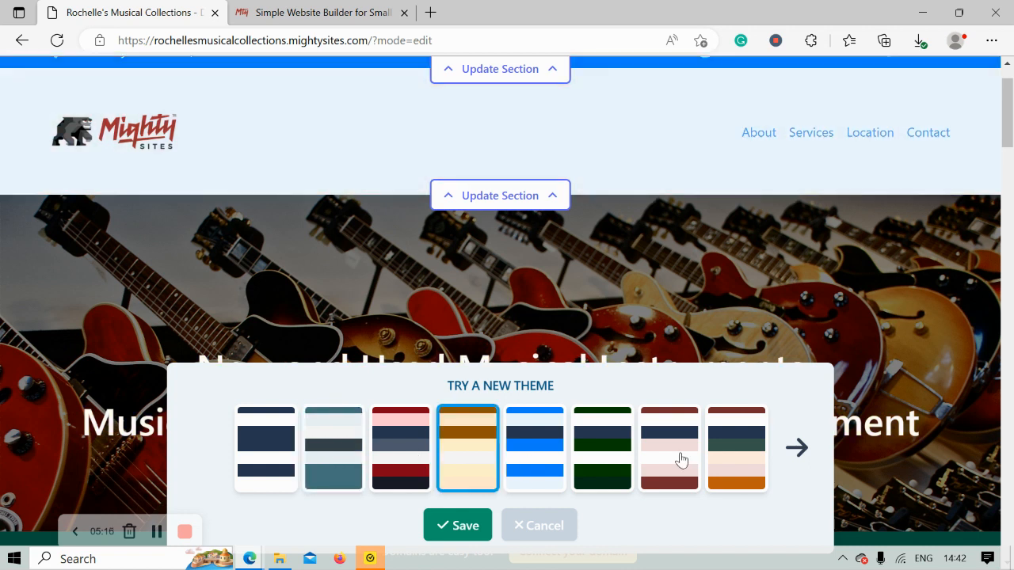
pyautogui.click(797, 448)
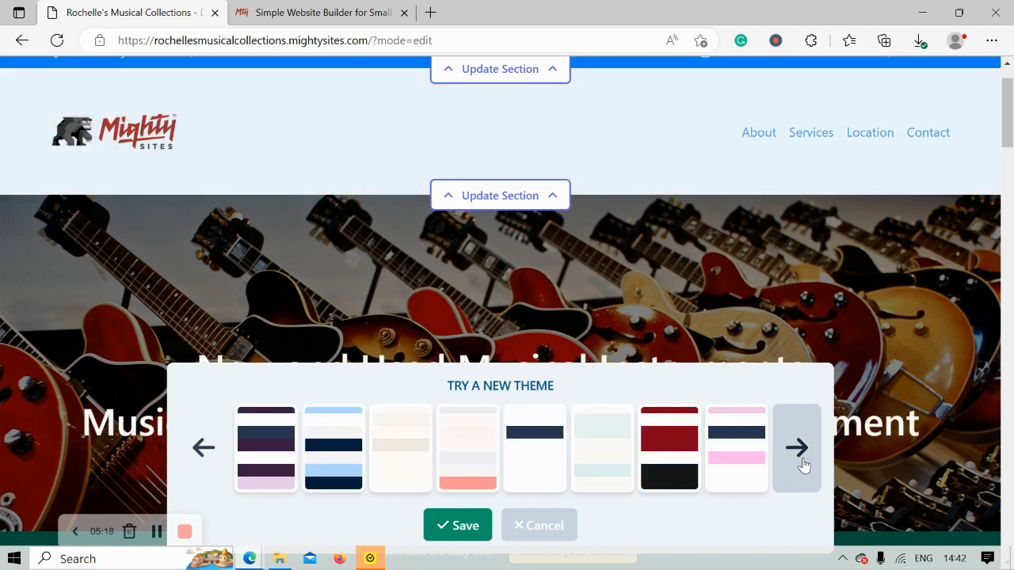
pyautogui.click(798, 448)
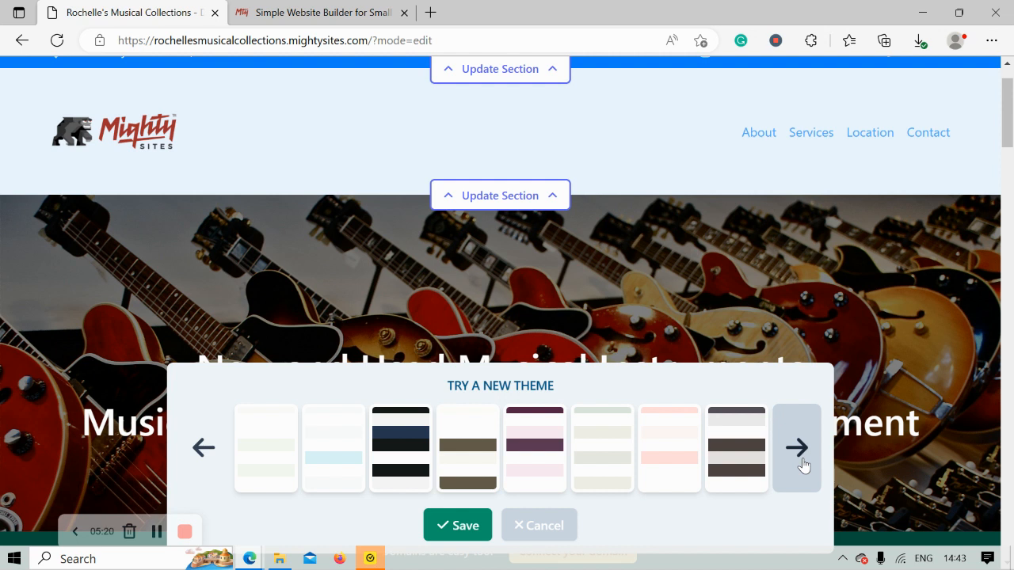
pyautogui.click(797, 449)
pyautogui.click(802, 463)
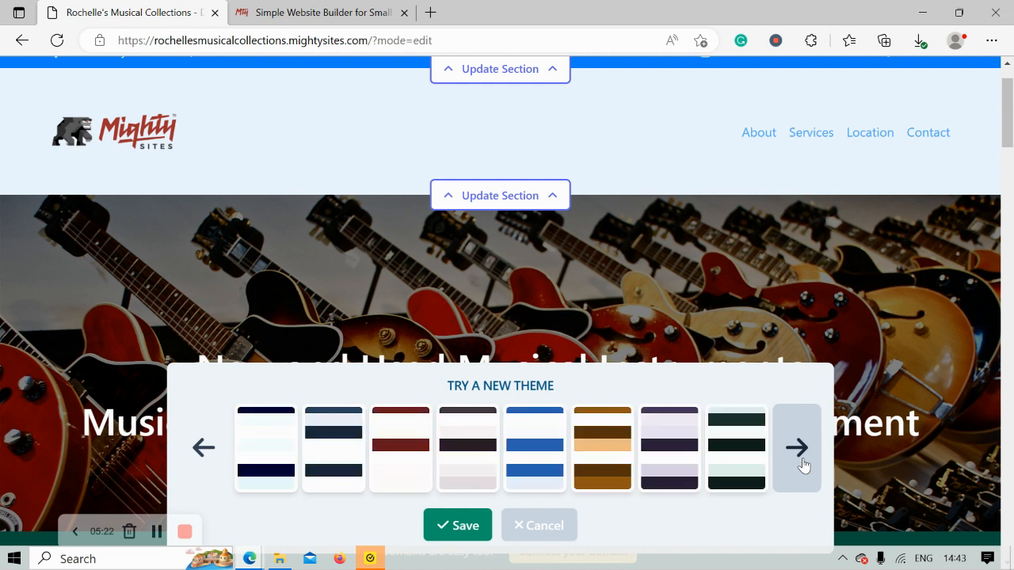
pyautogui.click(801, 463)
pyautogui.click(333, 466)
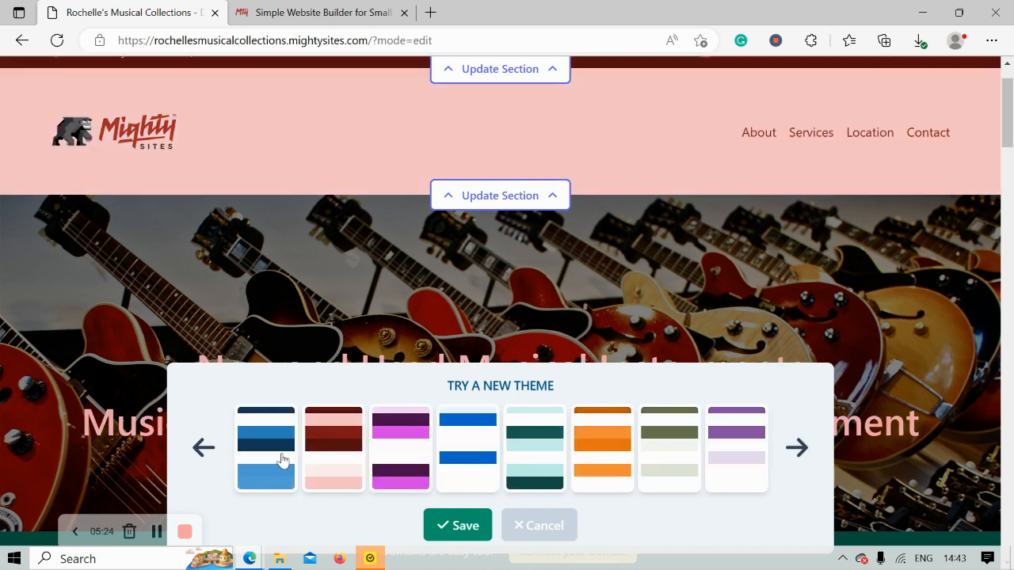
pyautogui.click(195, 454)
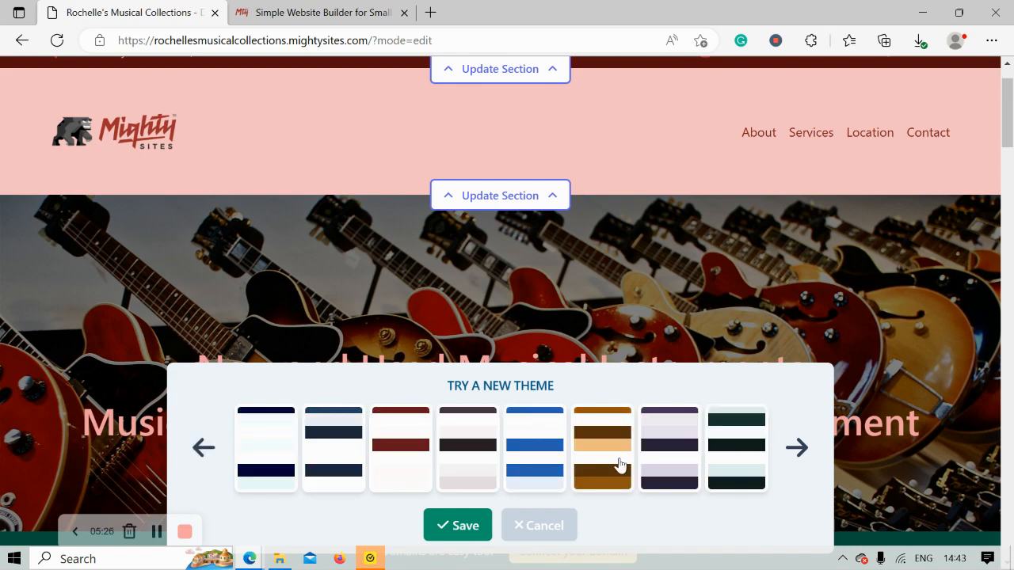
pyautogui.click(620, 464)
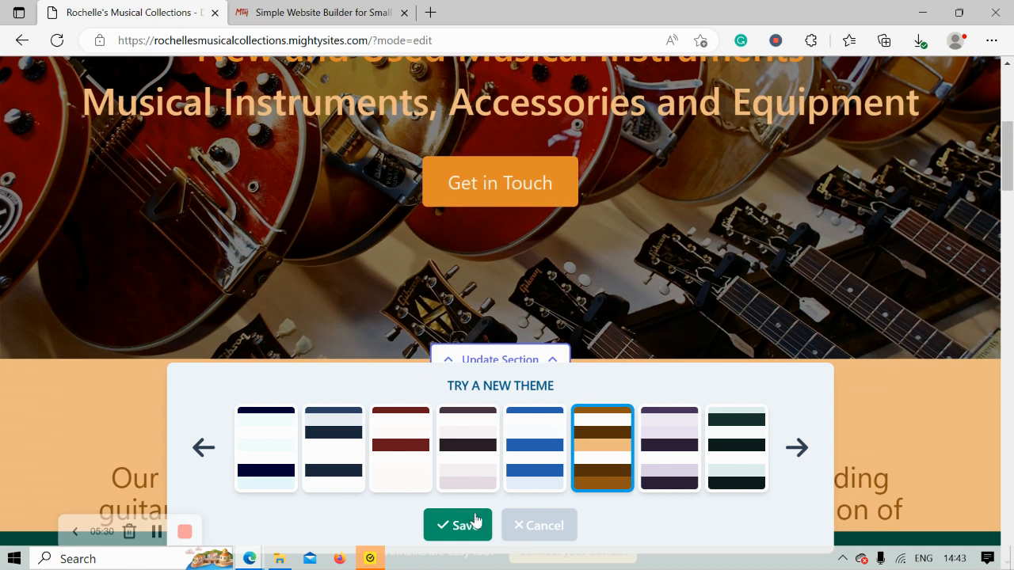
pyautogui.click(474, 523)
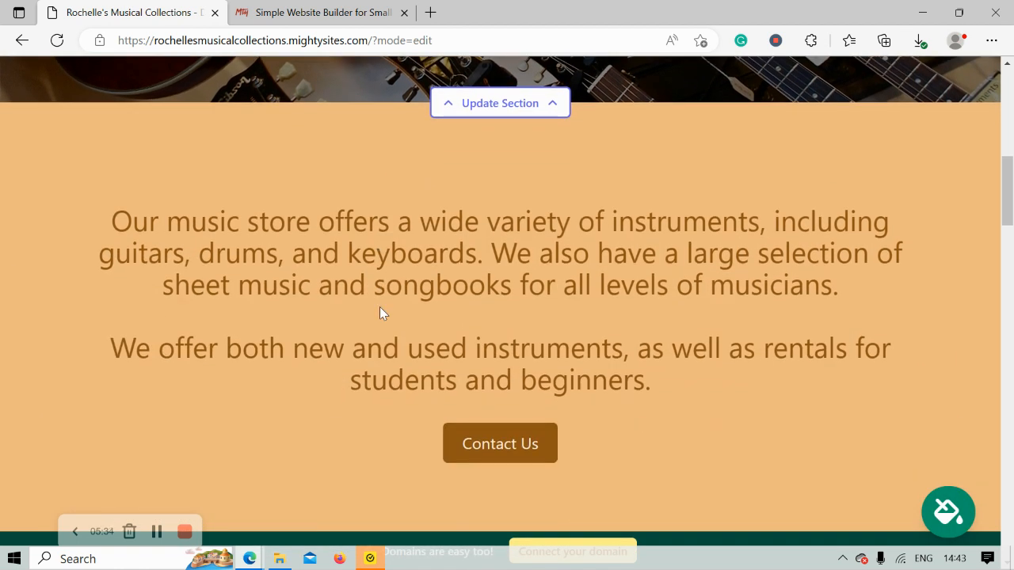
pyautogui.scroll(-3, 379, 307)
pyautogui.scroll(3, 379, 307)
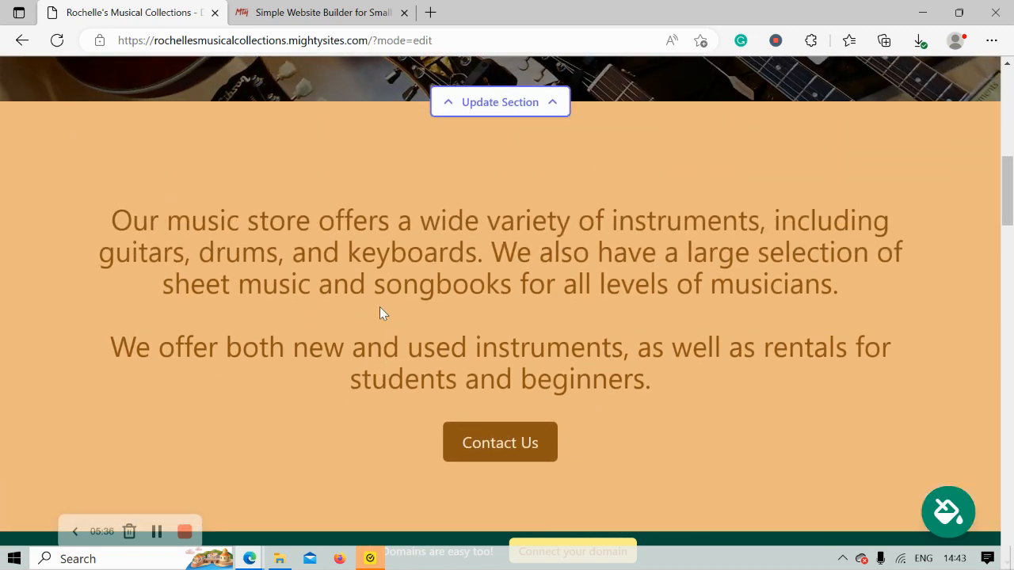
pyautogui.scroll(4, 380, 306)
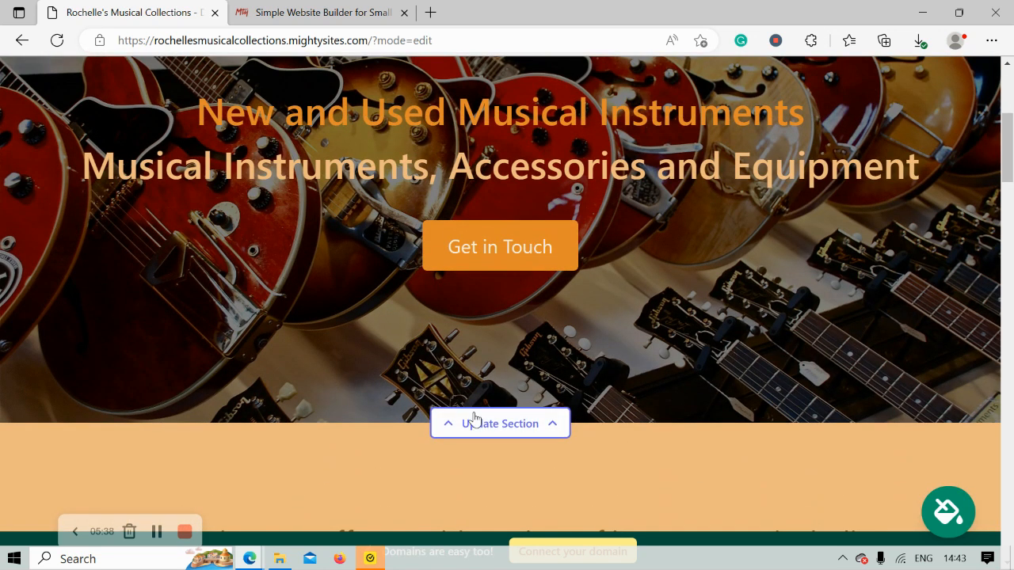
# - Start replacing the hero image and browse the stock library's 'Music Store' photos
pyautogui.click(472, 416)
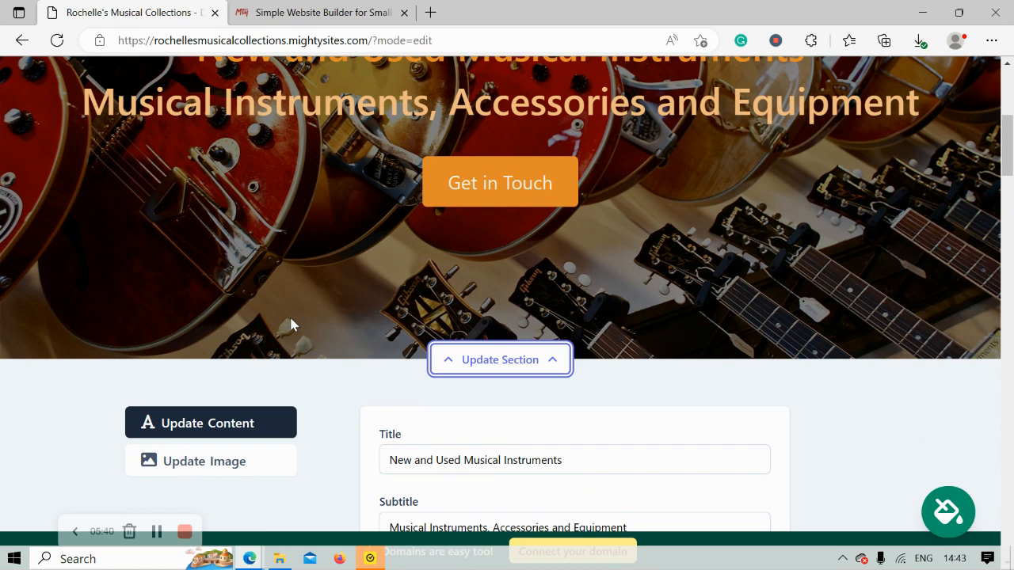
pyautogui.scroll(-1, 314, 300)
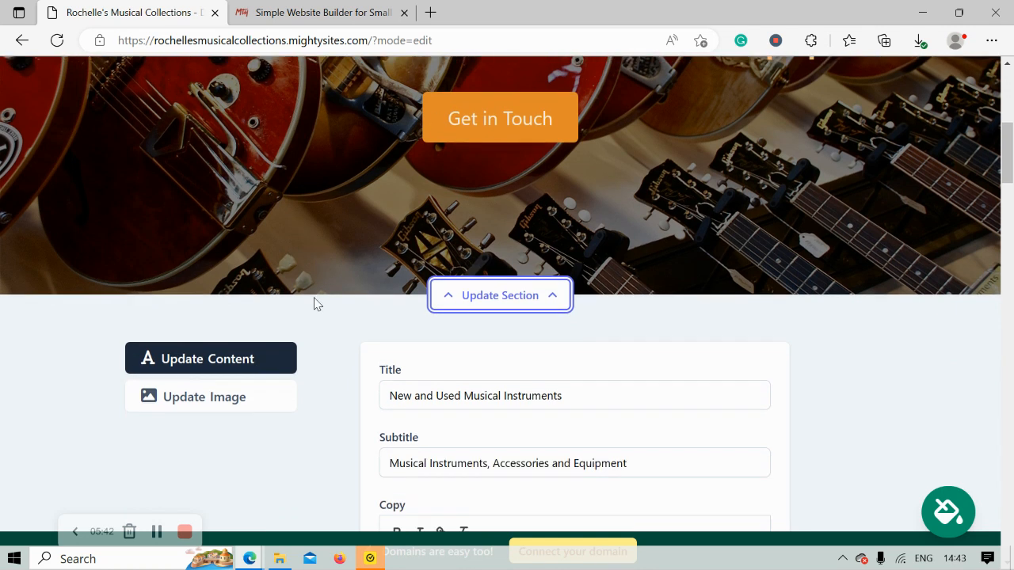
pyautogui.click(212, 395)
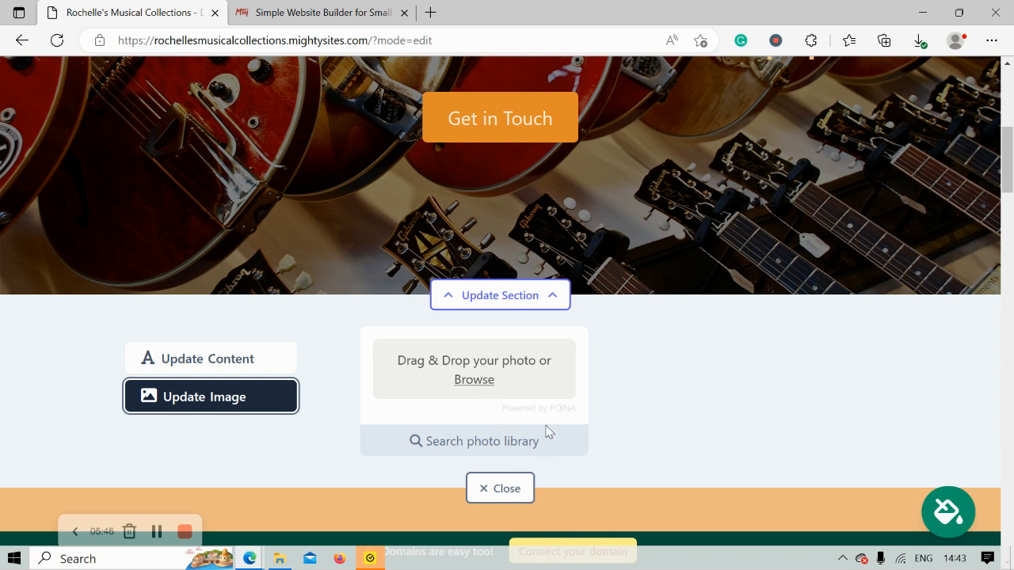
pyautogui.click(494, 443)
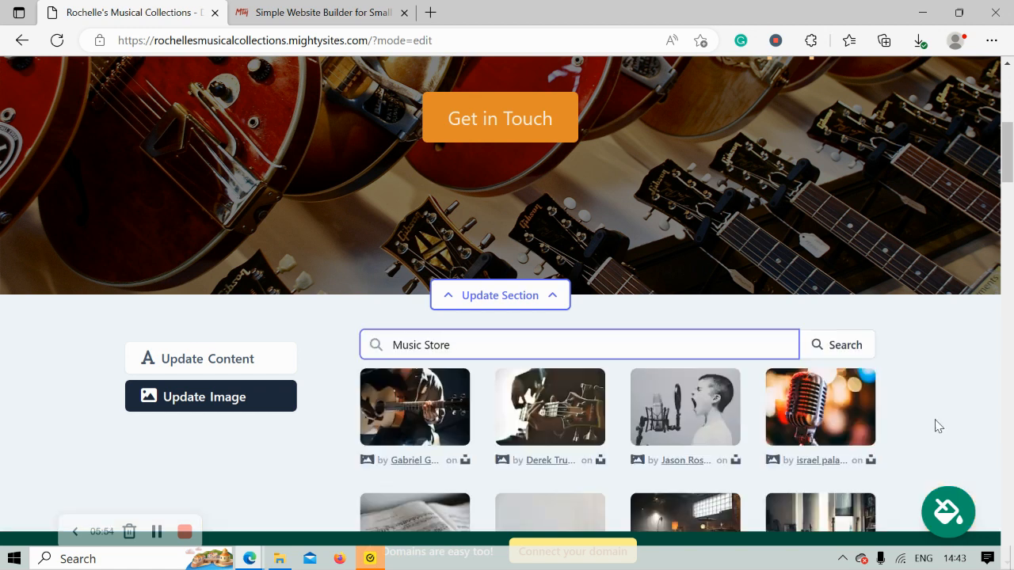
pyautogui.scroll(-3, 938, 426)
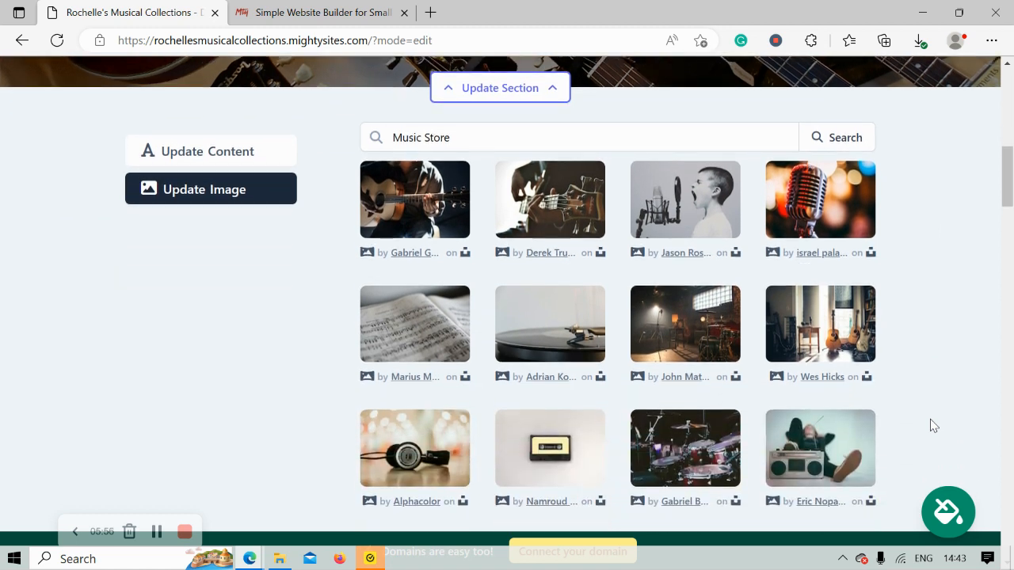
pyautogui.scroll(-1, 934, 426)
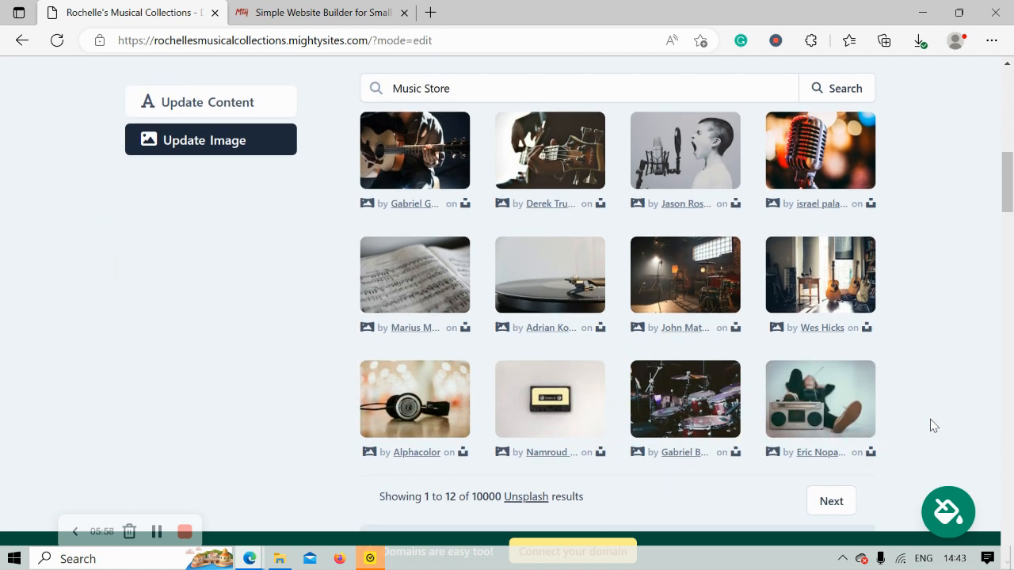
pyautogui.scroll(1, 931, 424)
pyautogui.scroll(-1, 930, 424)
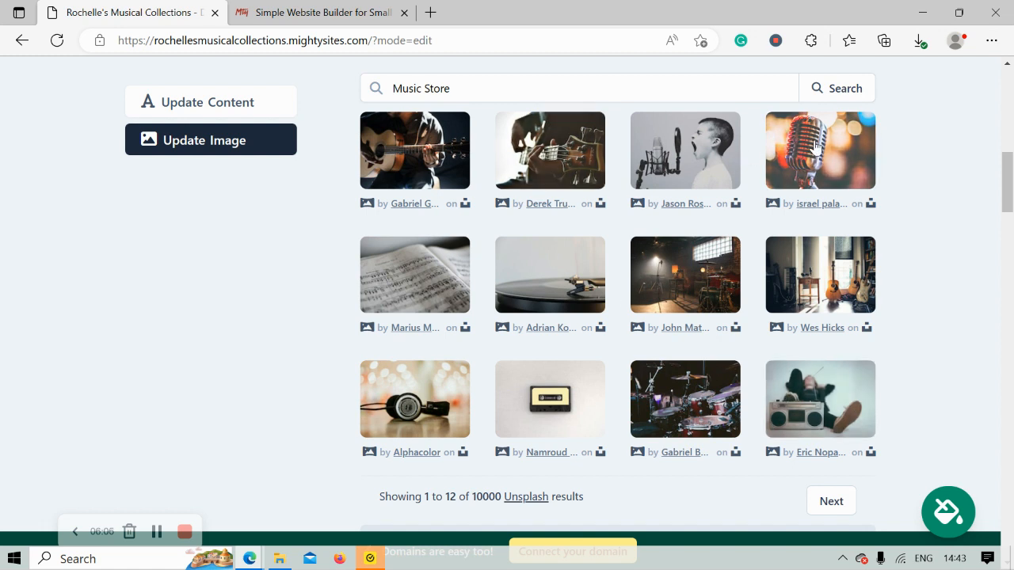
# - Use the drum kit photo as the hero banner image
pyautogui.click(687, 403)
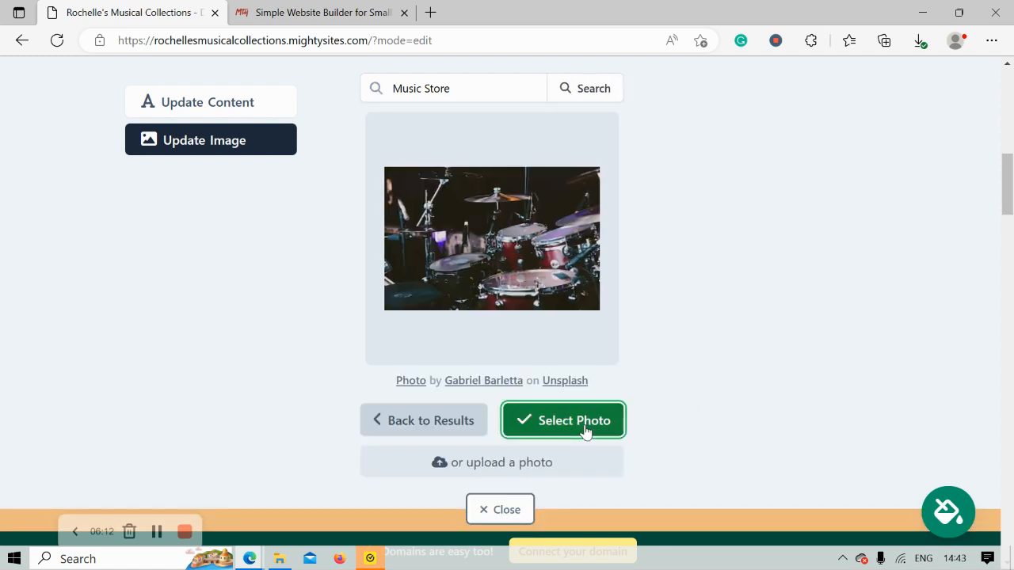
pyautogui.click(585, 430)
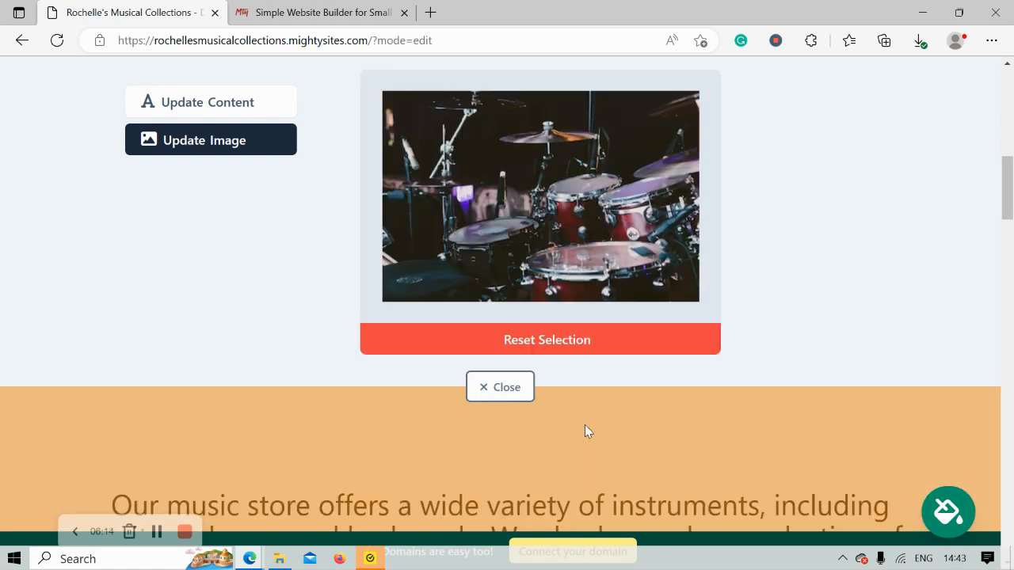
pyautogui.scroll(2, 585, 431)
pyautogui.scroll(4, 585, 428)
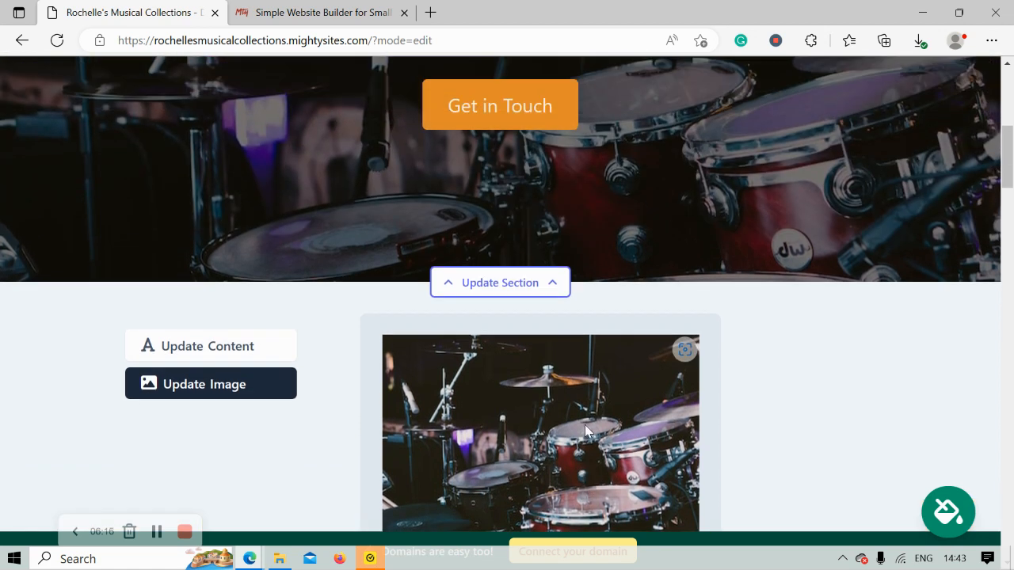
pyautogui.scroll(1, 584, 430)
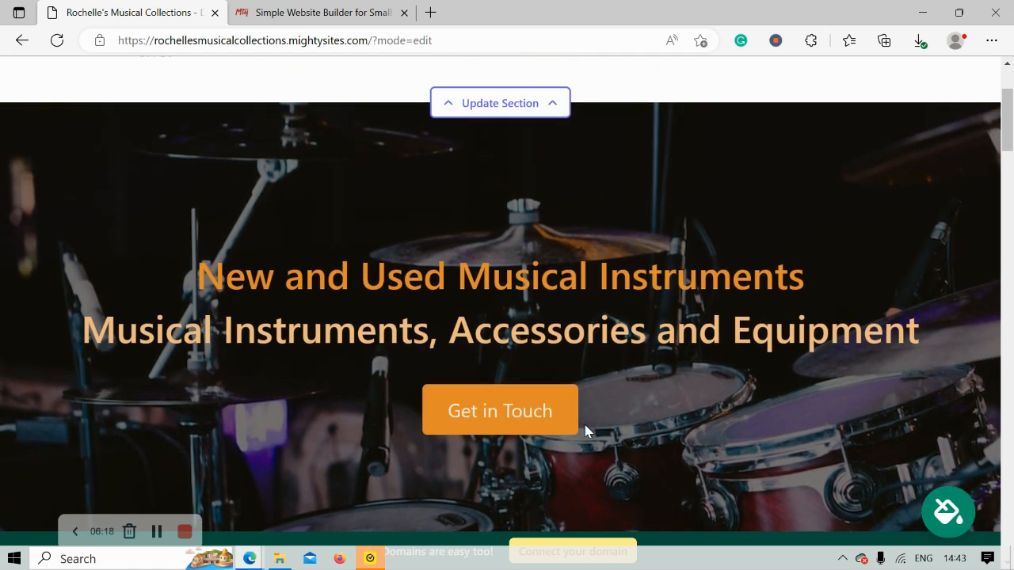
pyautogui.scroll(-5, 584, 430)
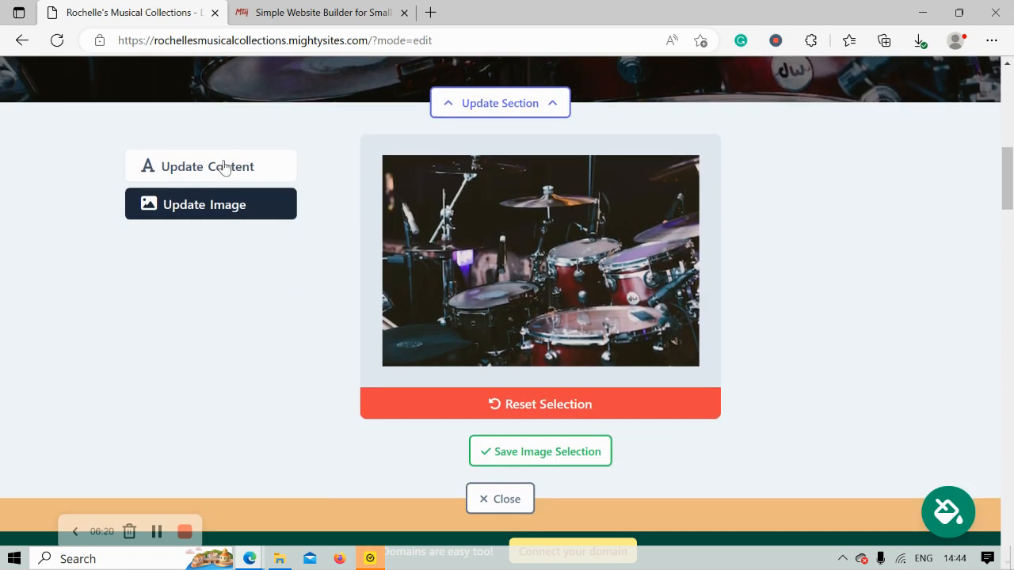
pyautogui.click(225, 167)
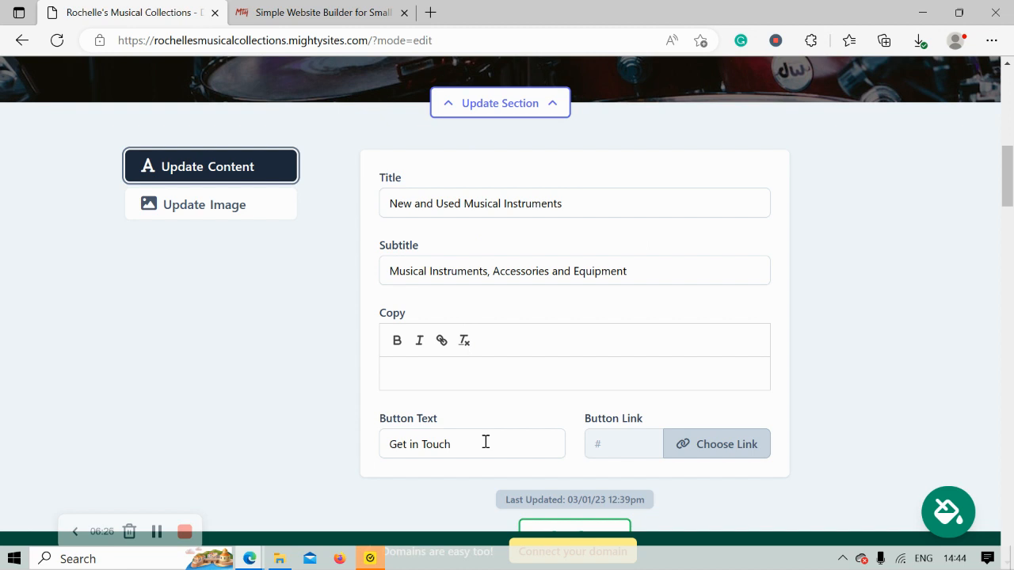
# - Change the hero button label to 'Get Directions'
pyautogui.scroll(3, 485, 443)
pyautogui.scroll(-1, 531, 303)
pyautogui.scroll(-4, 531, 306)
pyautogui.tripleClick(440, 326)
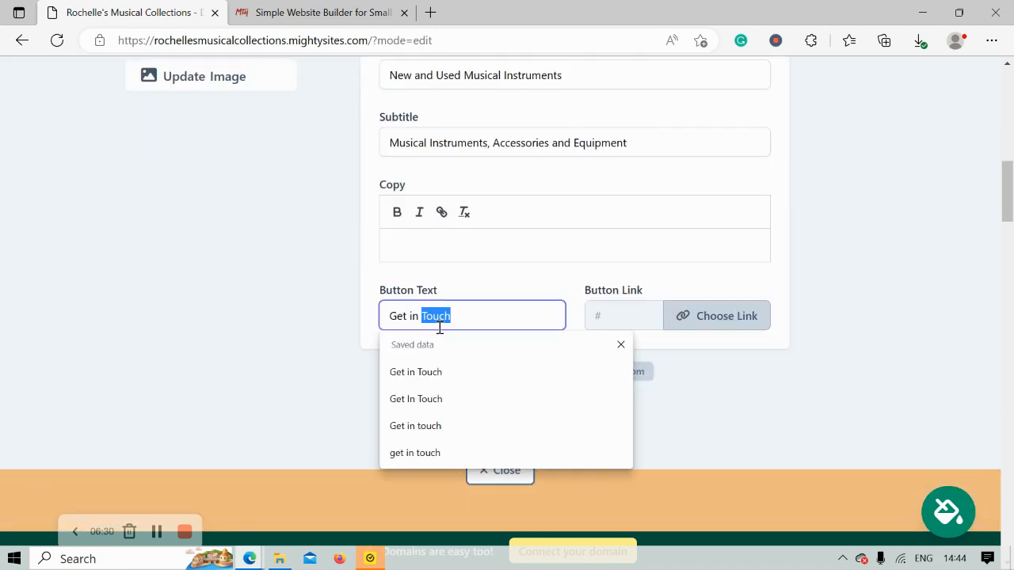
pyautogui.write('Get Directions')
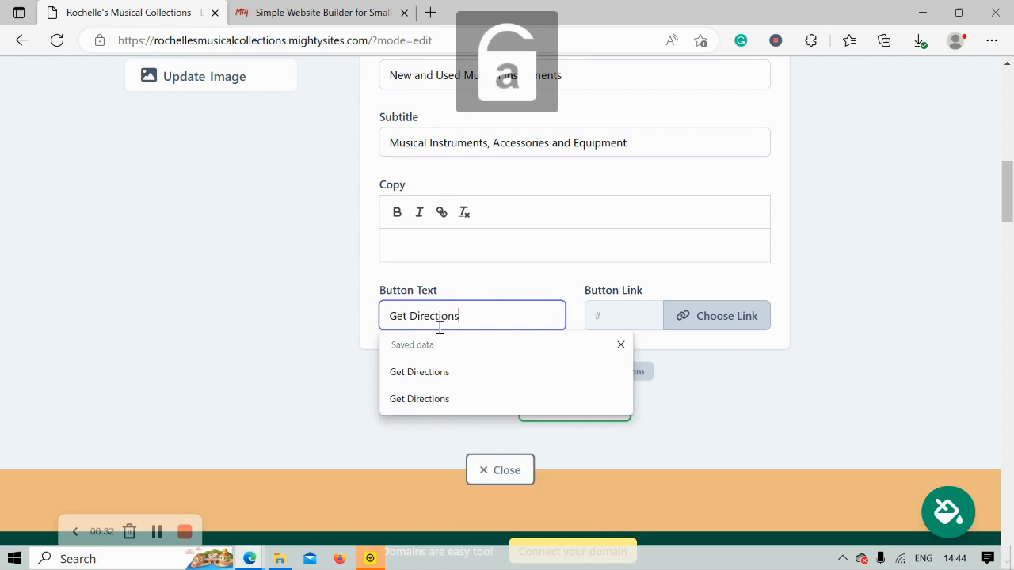
# - Link the hero button to the store's Directions Link action
pyautogui.click(738, 331)
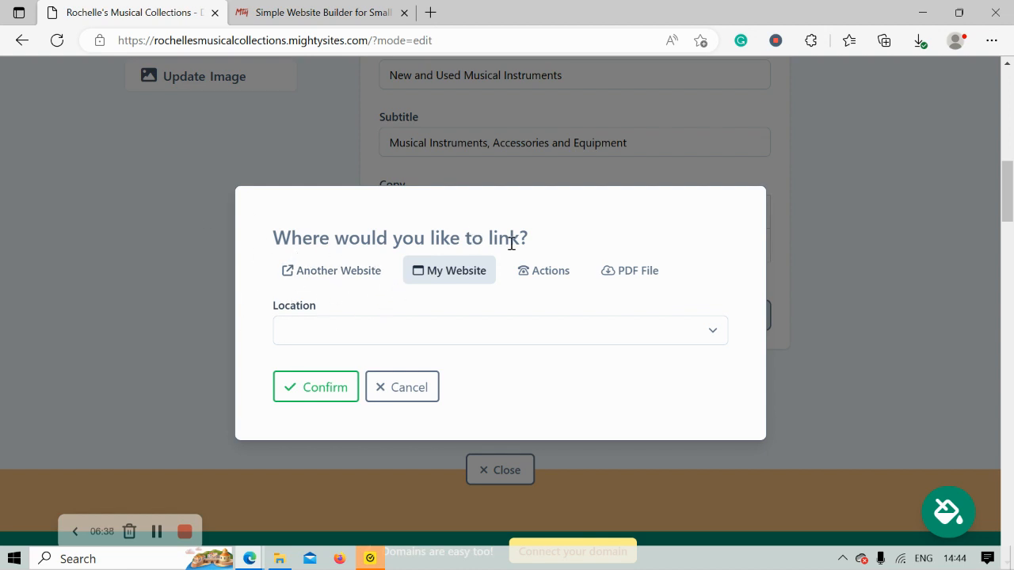
pyautogui.click(564, 270)
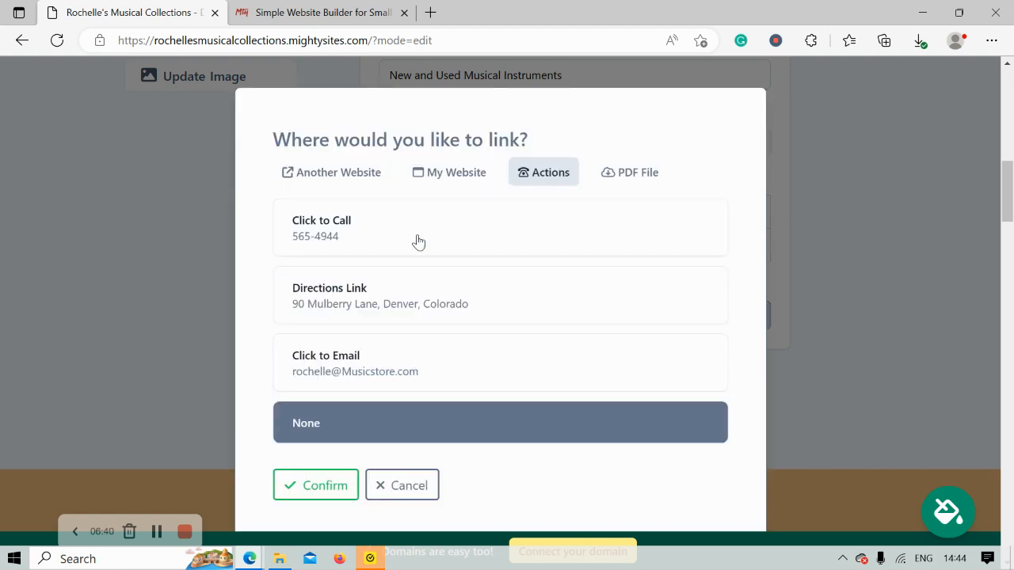
pyautogui.click(405, 292)
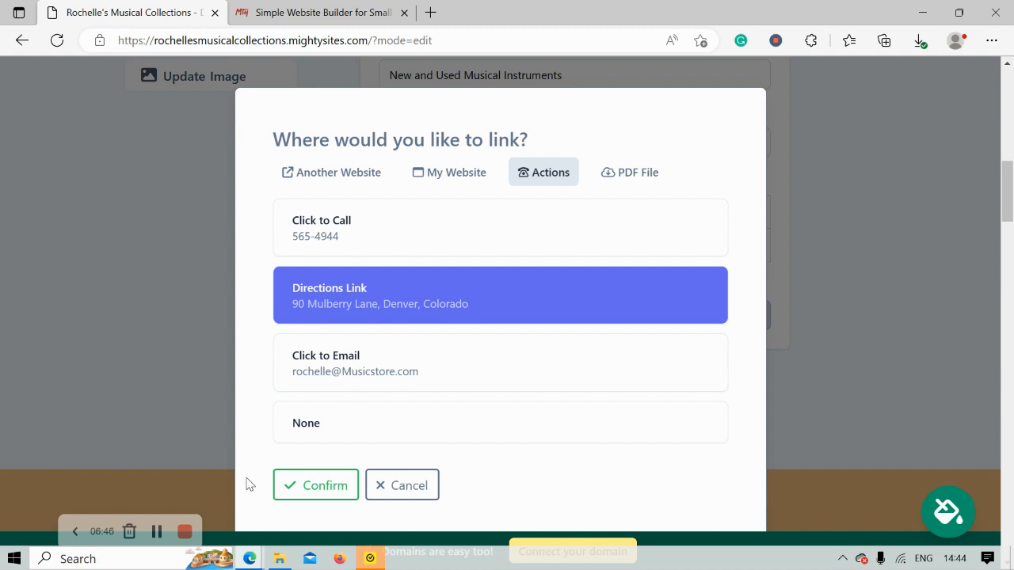
pyautogui.click(289, 495)
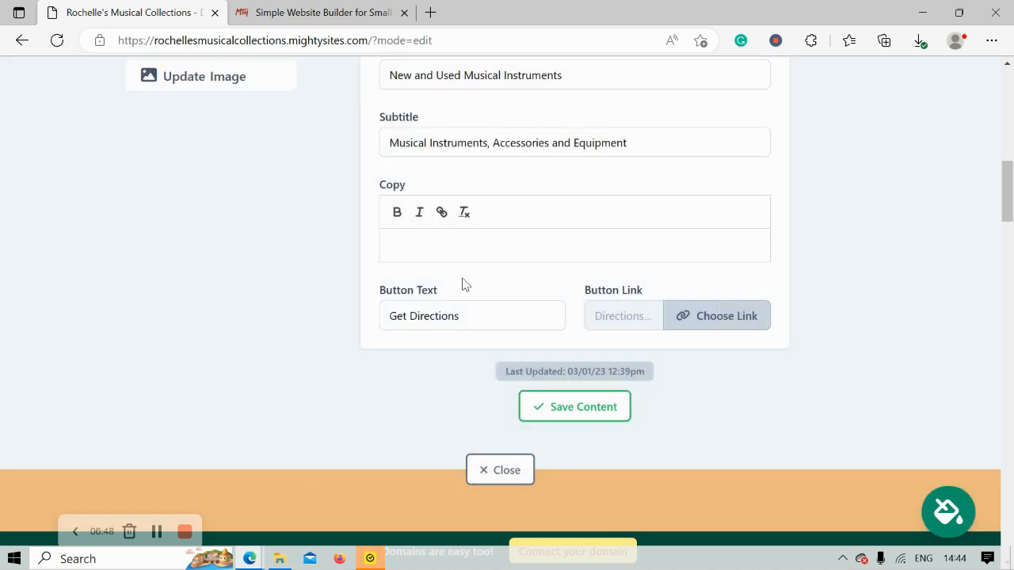
# - Save the hero section content and close its editor
pyautogui.click(584, 413)
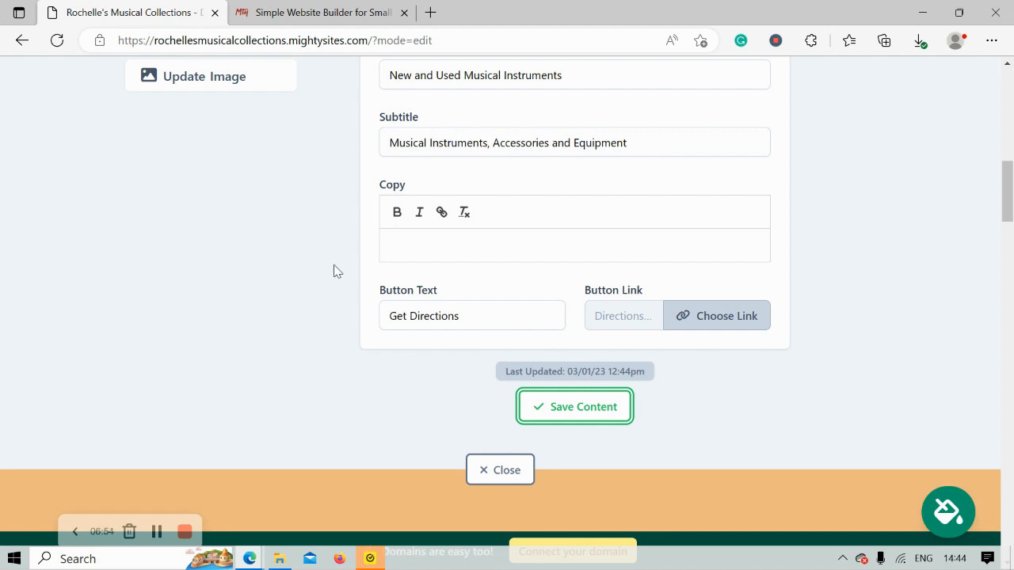
pyautogui.click(500, 470)
pyautogui.scroll(2, 364, 349)
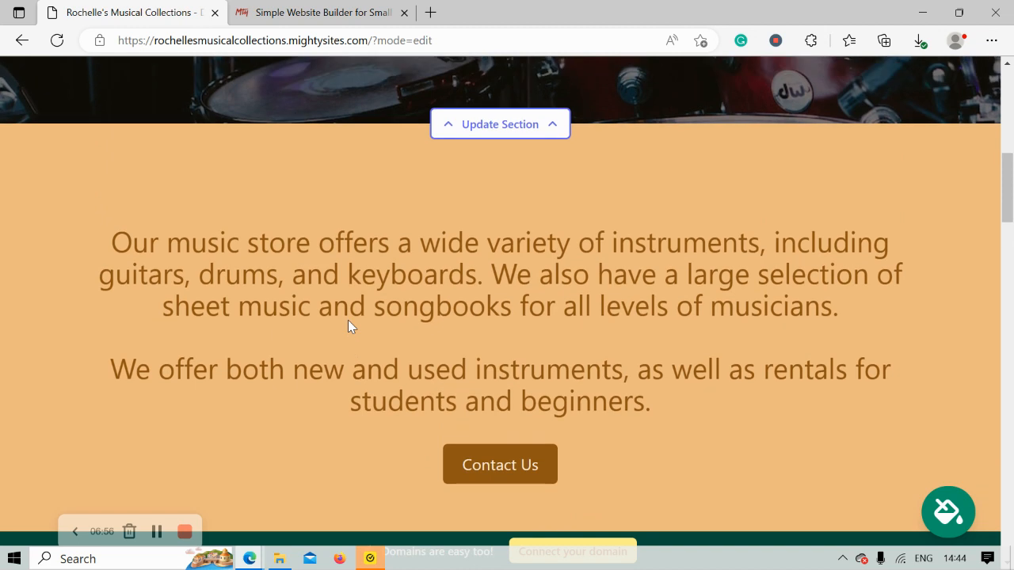
pyautogui.scroll(1, 348, 320)
pyautogui.scroll(-2, 348, 320)
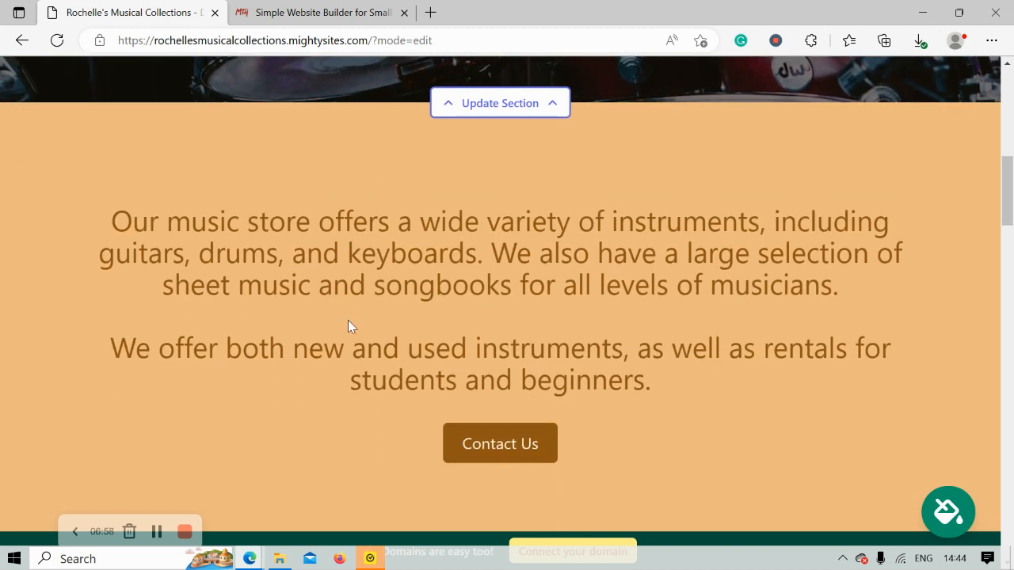
pyautogui.scroll(-1, 348, 320)
pyautogui.scroll(1, 348, 320)
pyautogui.moveTo(100, 141); pyautogui.dragTo(716, 329)
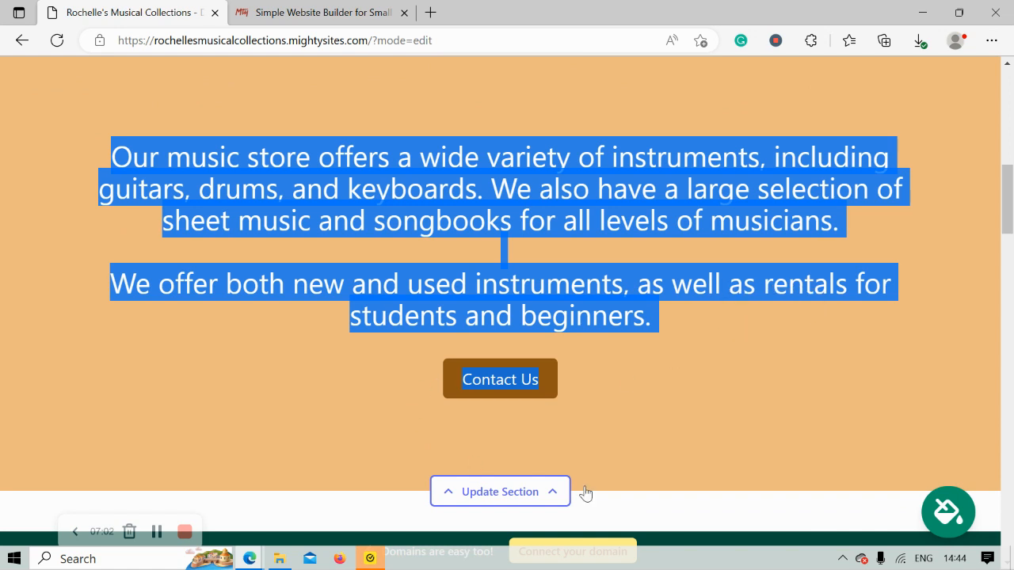
pyautogui.click(321, 358)
pyautogui.scroll(-1, 320, 358)
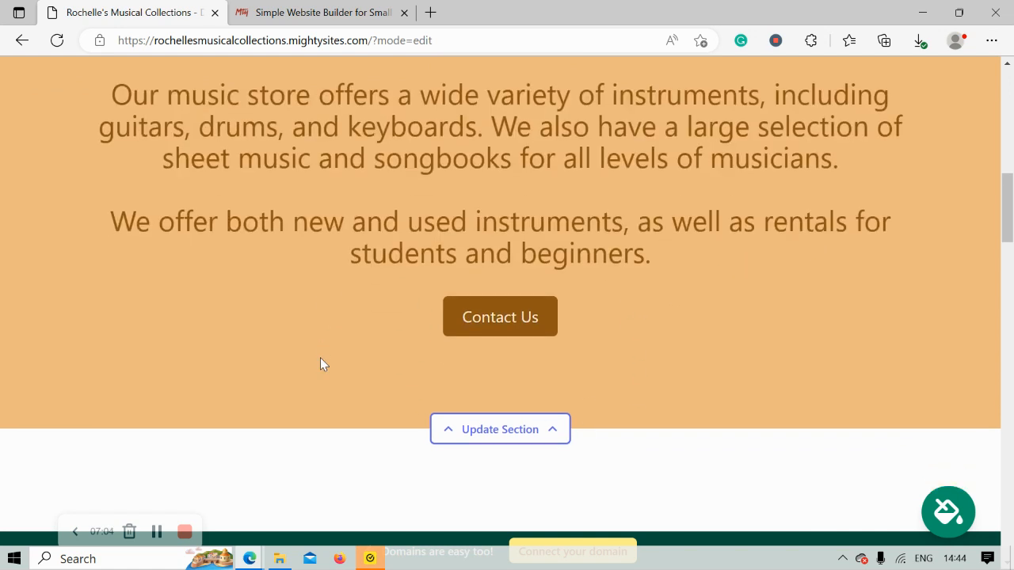
pyautogui.scroll(-1, 320, 364)
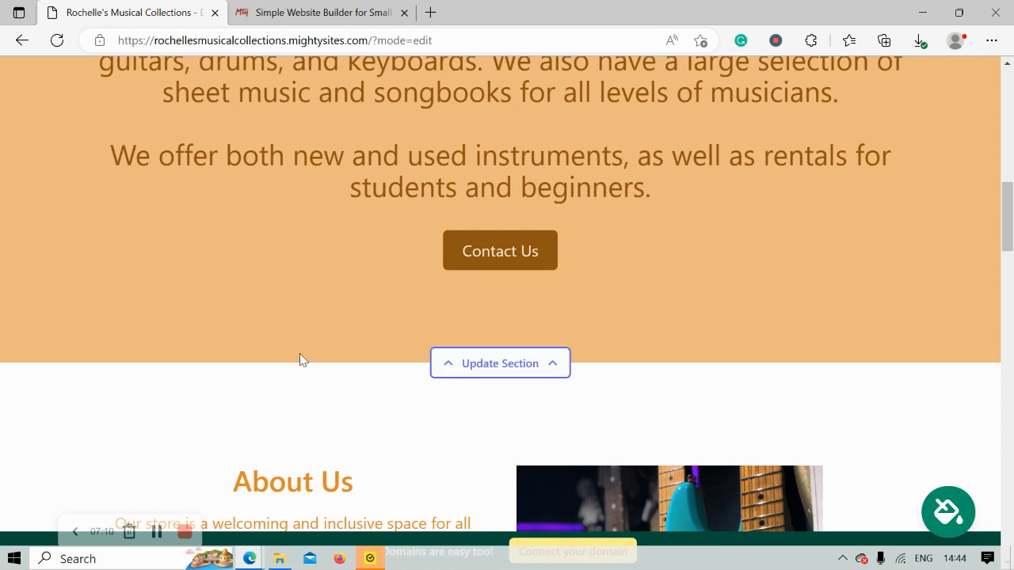
pyautogui.scroll(-4, 299, 353)
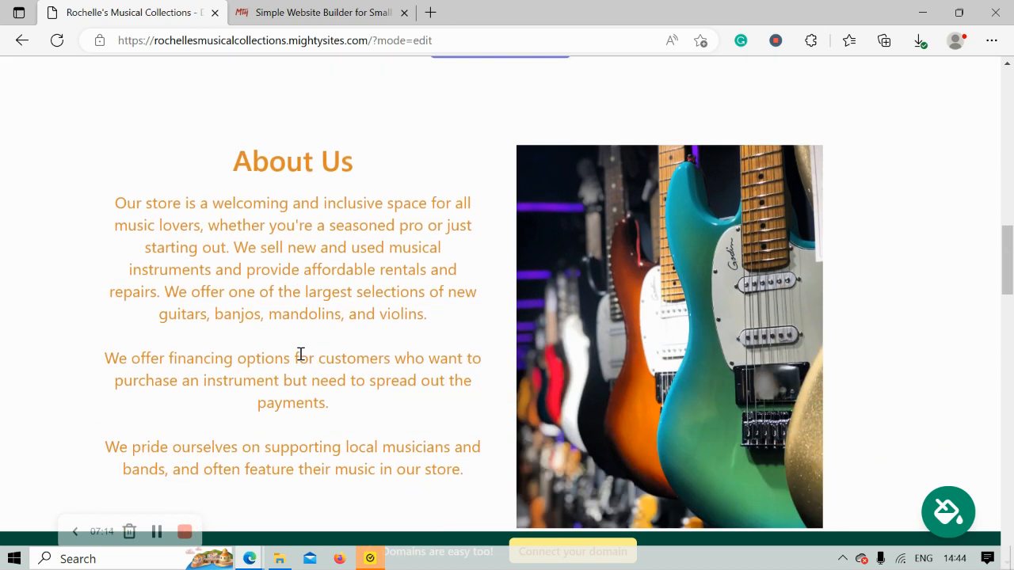
pyautogui.moveTo(104, 201); pyautogui.dragTo(496, 484)
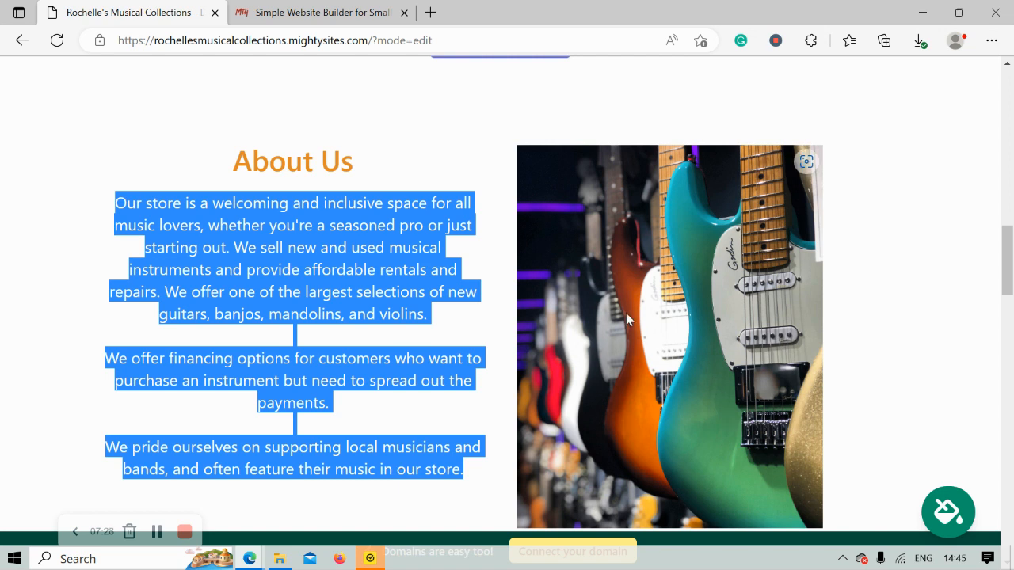
pyautogui.click(855, 331)
pyautogui.scroll(-1, 810, 231)
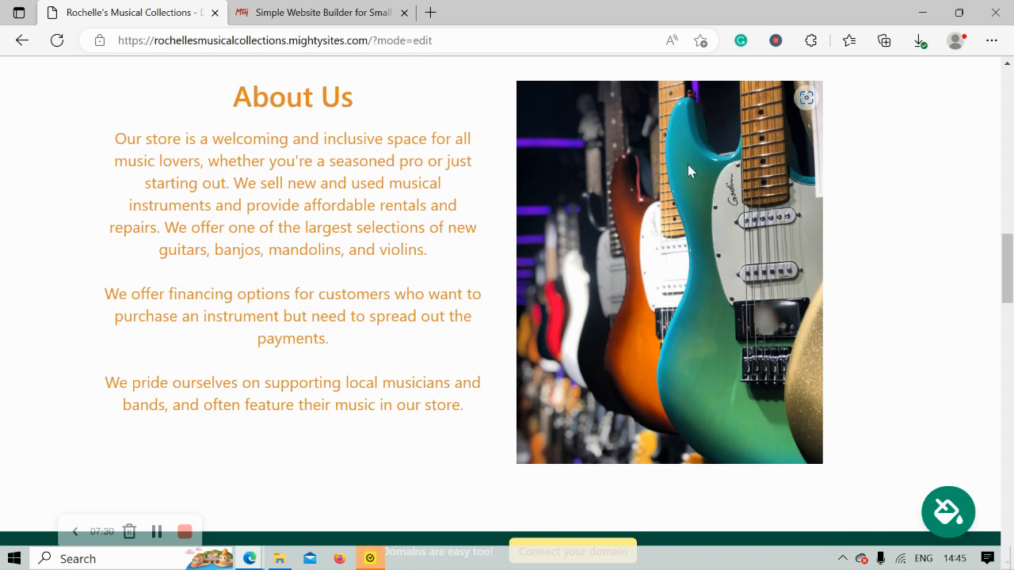
pyautogui.scroll(-5, 666, 189)
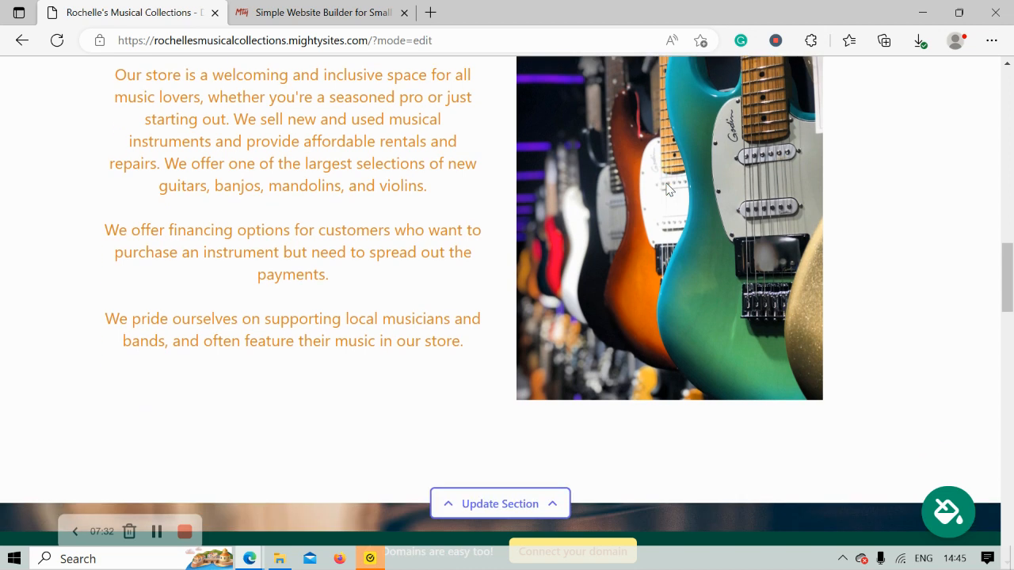
pyautogui.scroll(-3, 666, 188)
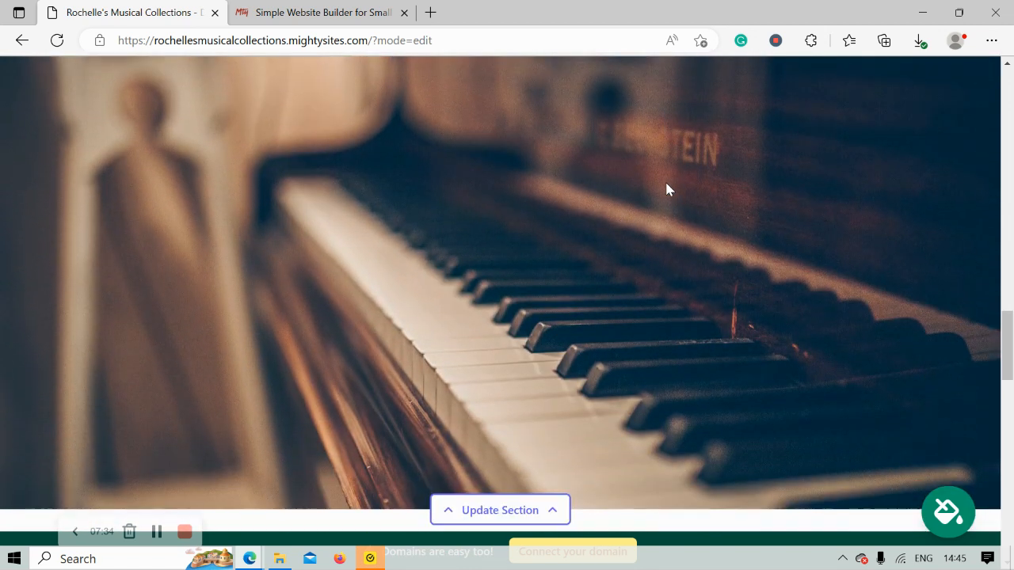
pyautogui.scroll(1, 666, 188)
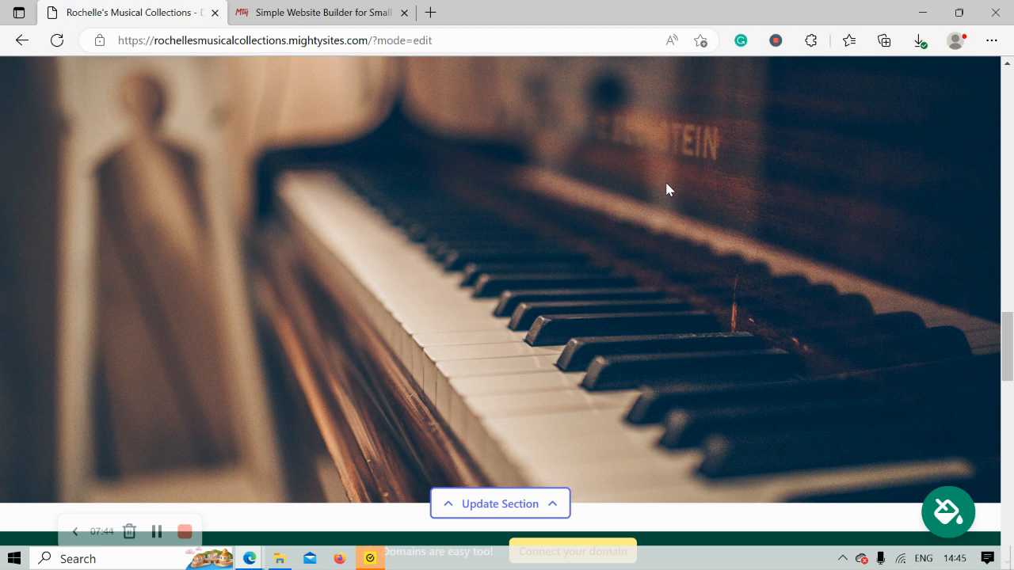
pyautogui.scroll(-3, 666, 188)
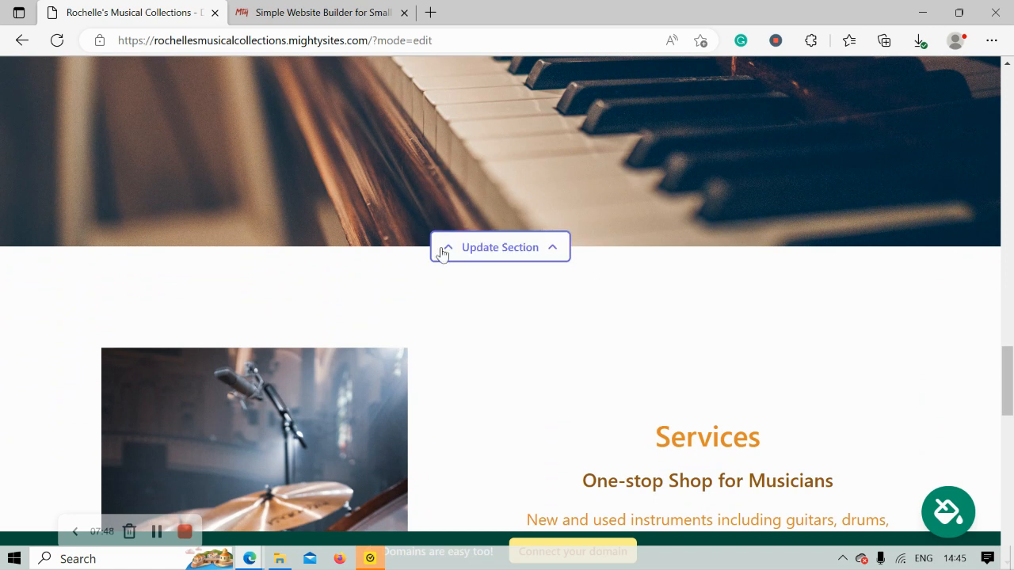
pyautogui.scroll(-4, 663, 284)
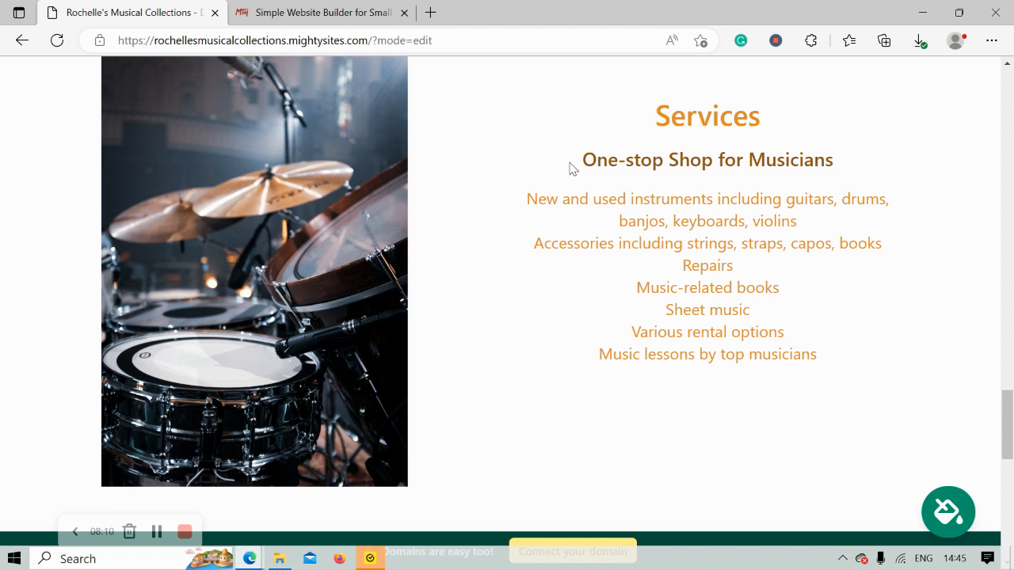
pyautogui.moveTo(543, 144); pyautogui.dragTo(878, 403)
pyautogui.doubleClick(615, 410)
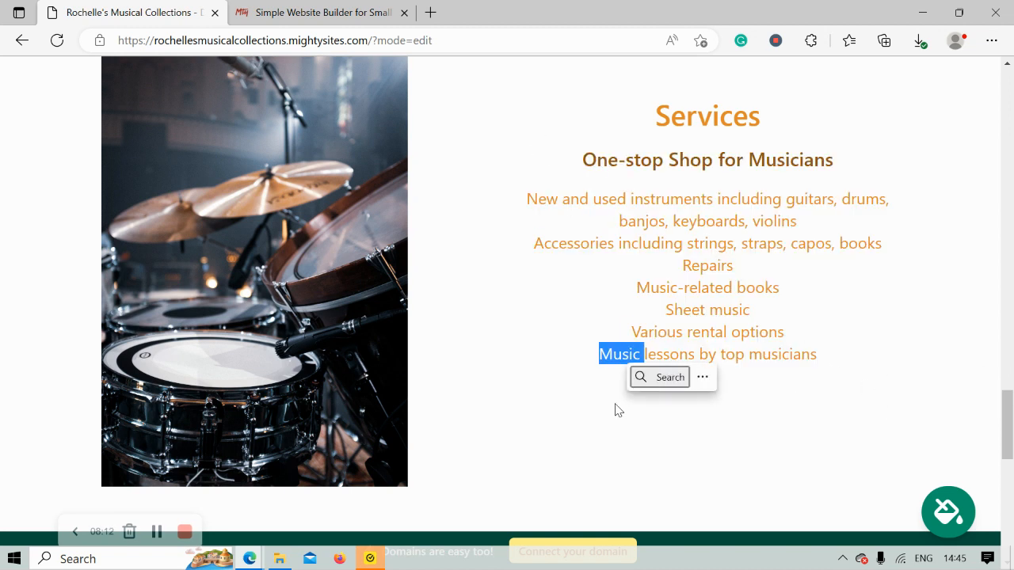
pyautogui.click(550, 415)
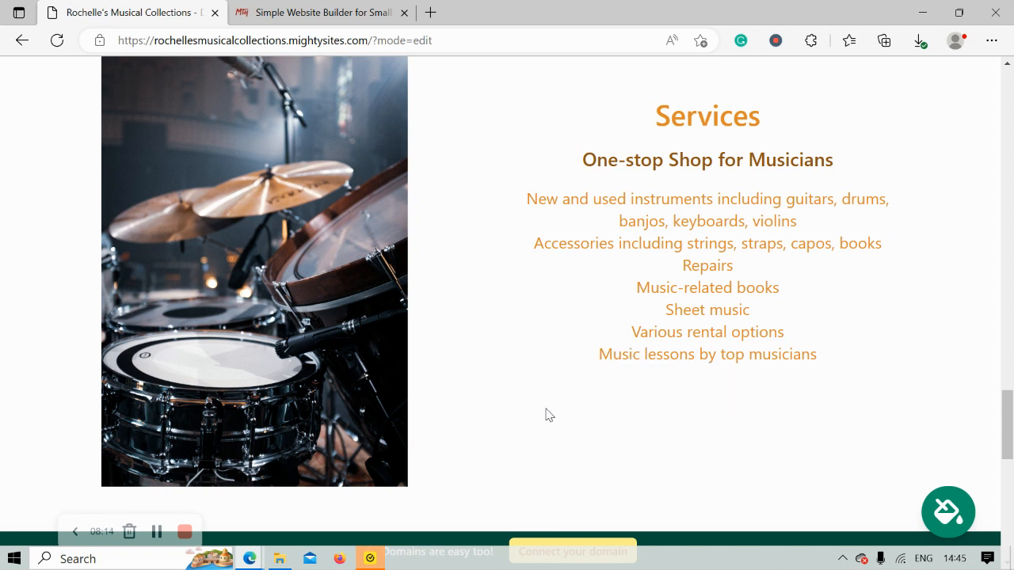
pyautogui.scroll(-4, 548, 412)
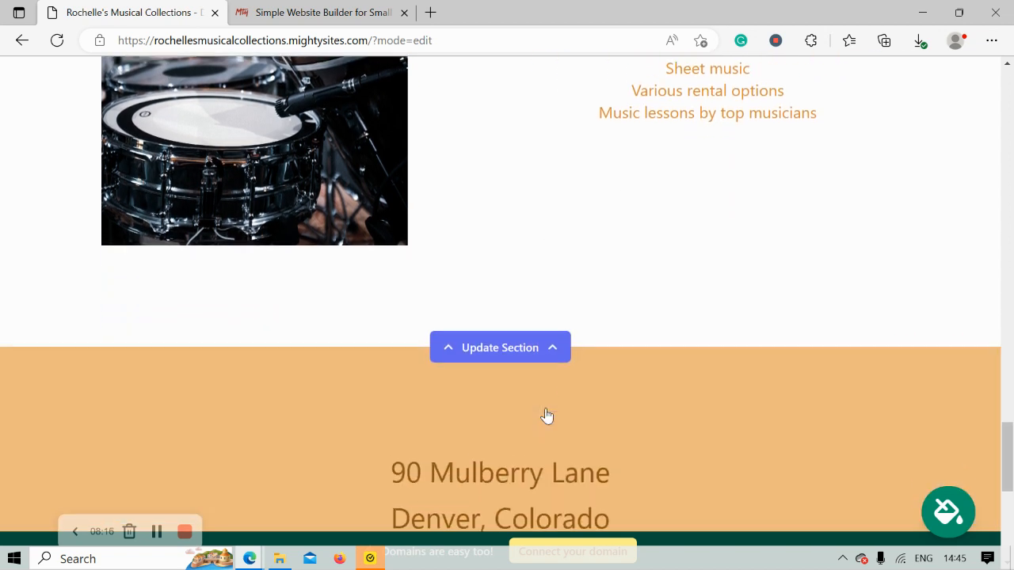
pyautogui.scroll(-3, 547, 411)
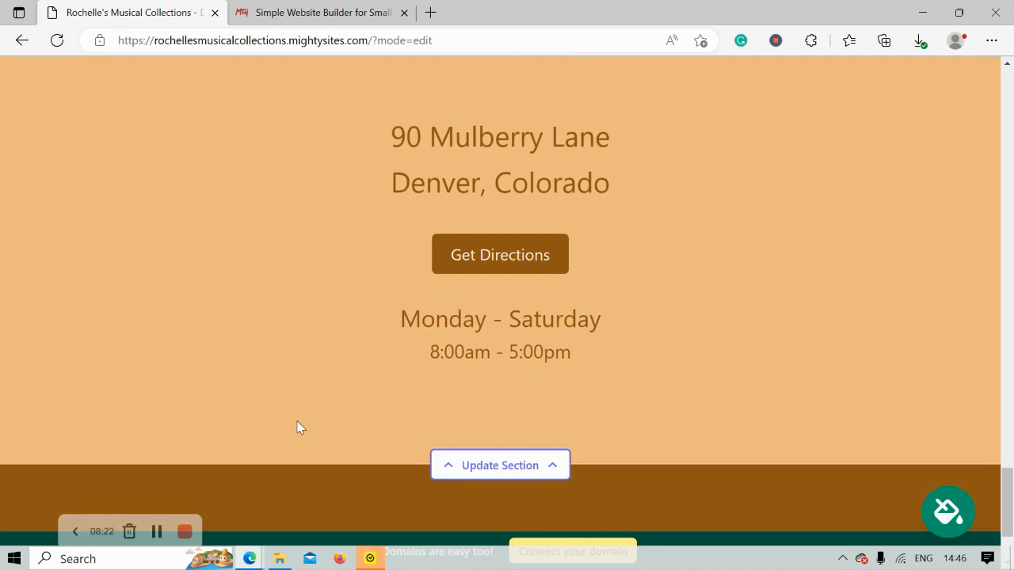
pyautogui.scroll(-1, 297, 426)
pyautogui.scroll(-1, 297, 426)
pyautogui.scroll(2, 297, 428)
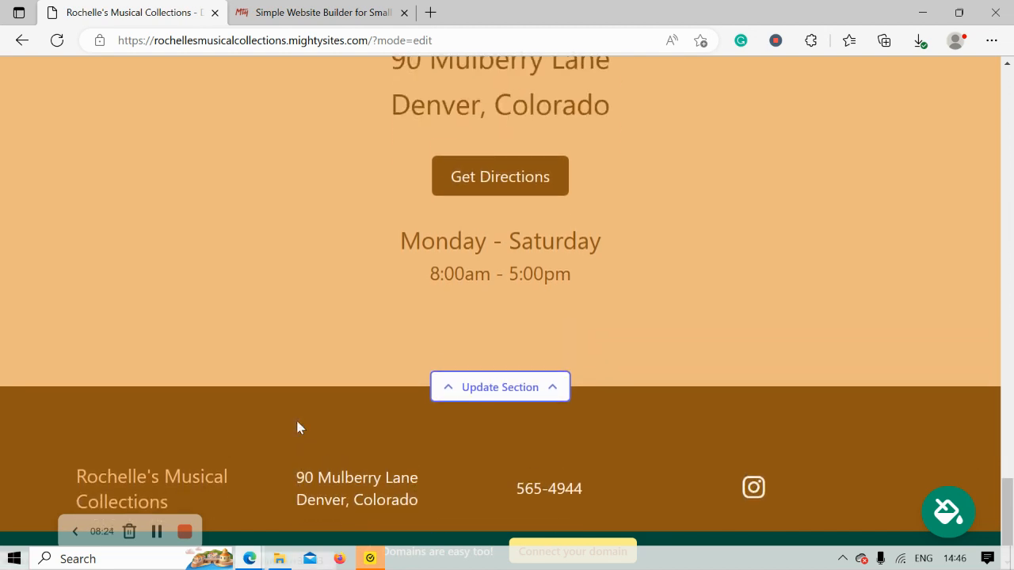
pyautogui.scroll(2, 299, 428)
pyautogui.scroll(5, 299, 428)
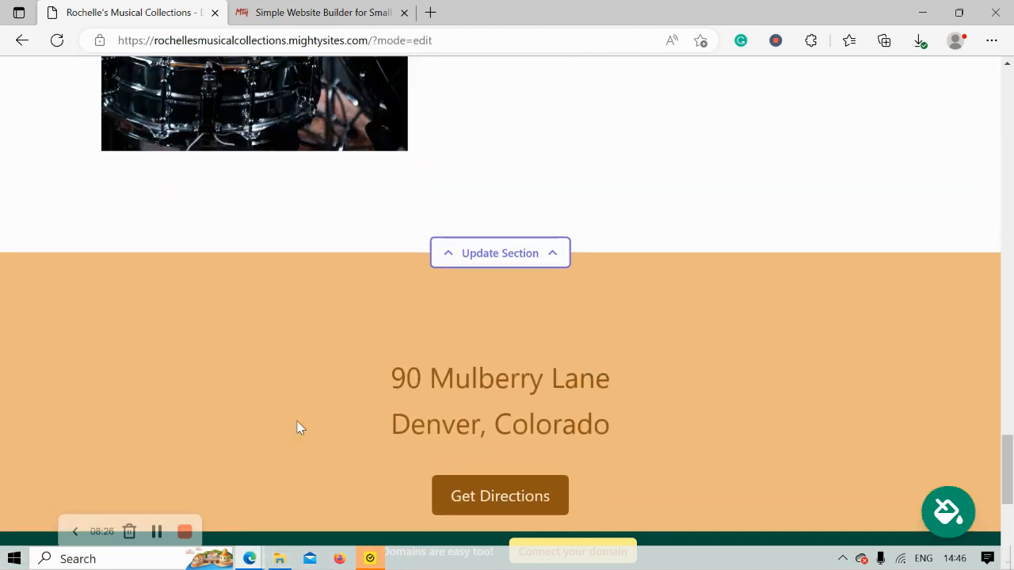
pyautogui.scroll(1, 297, 428)
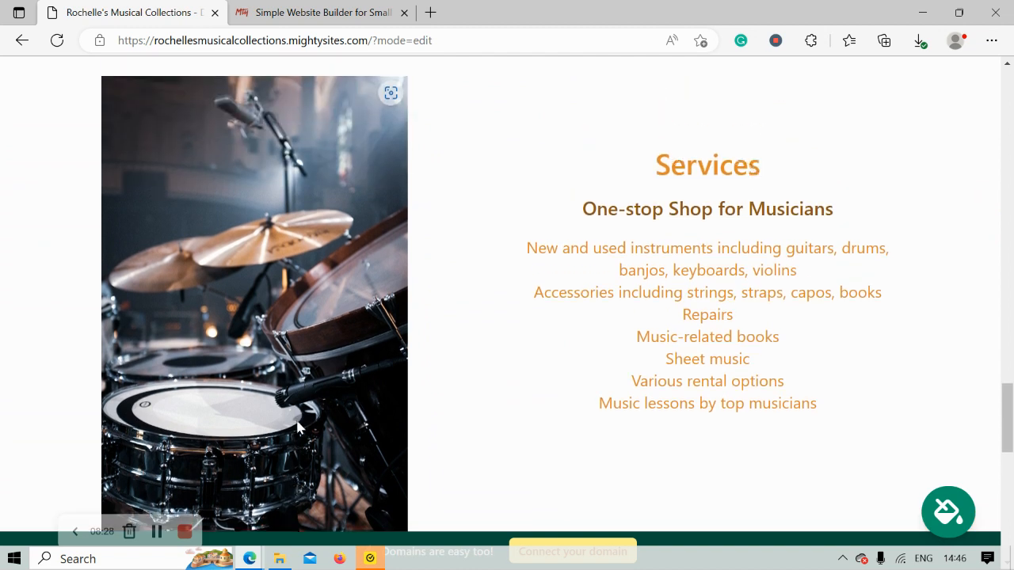
pyautogui.scroll(2, 297, 428)
pyautogui.scroll(4, 297, 428)
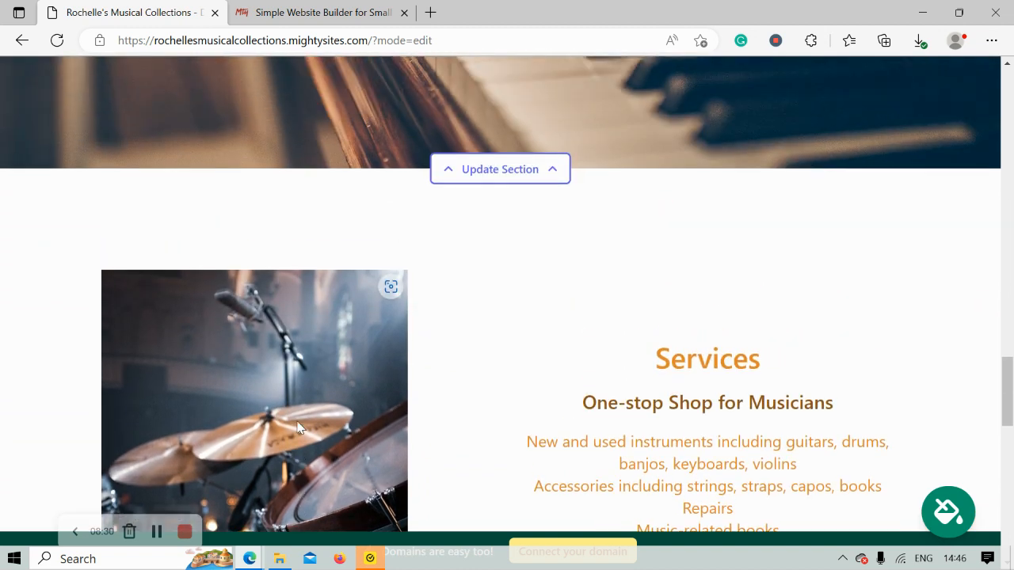
pyautogui.scroll(5, 299, 428)
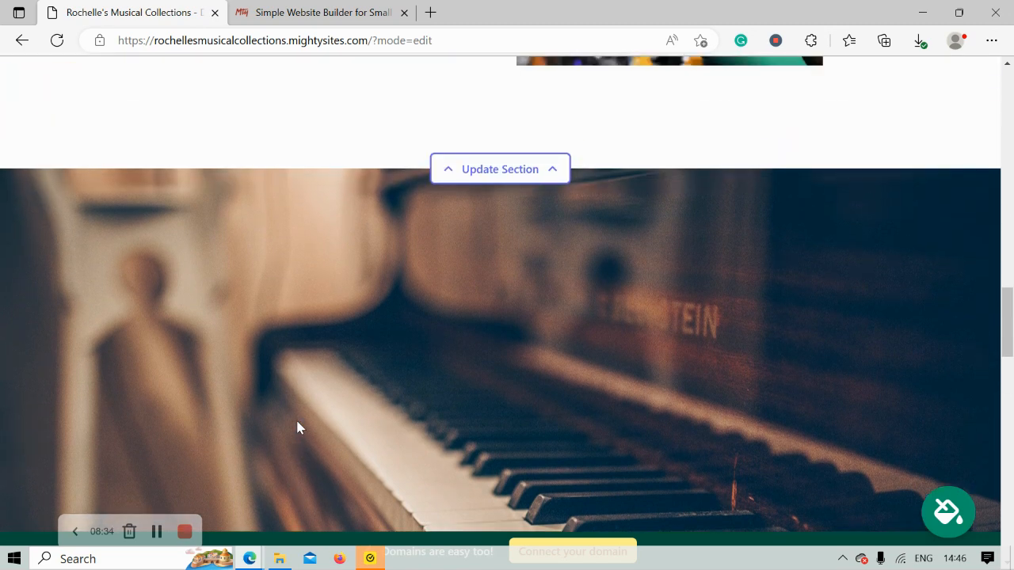
pyautogui.scroll(2, 299, 428)
pyautogui.scroll(2, 298, 428)
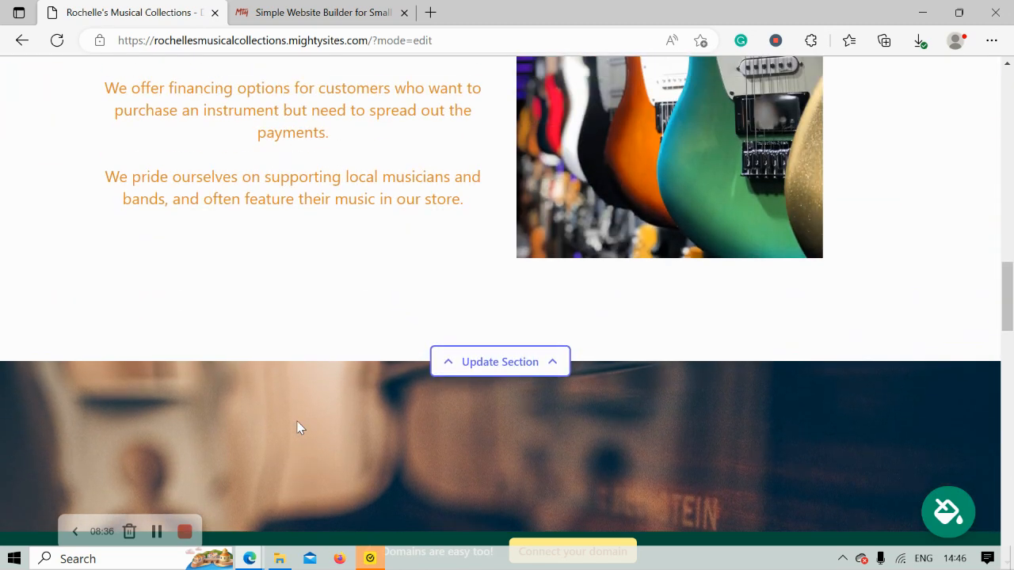
pyautogui.scroll(2, 299, 428)
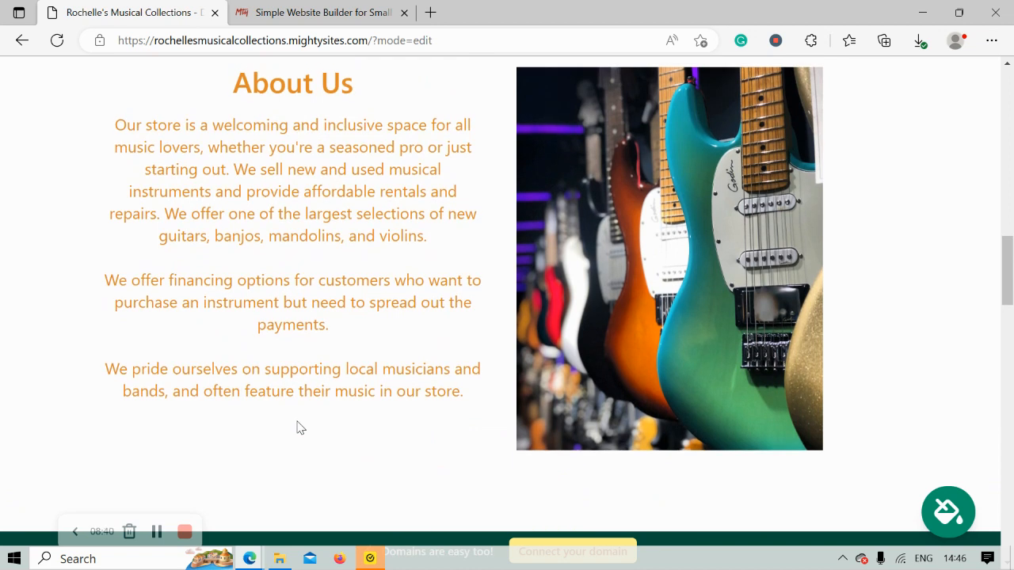
pyautogui.scroll(4, 298, 425)
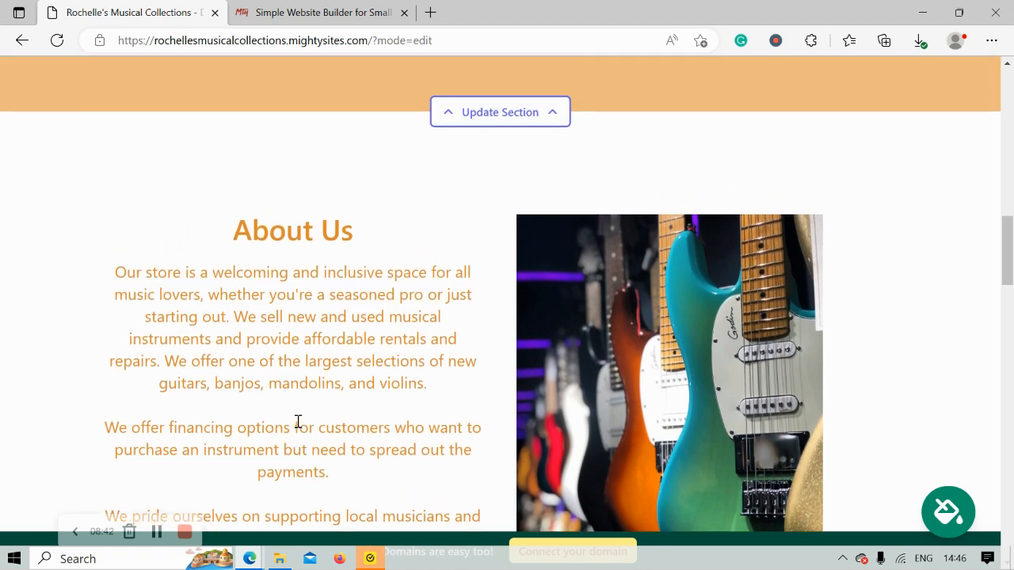
pyautogui.scroll(5, 298, 422)
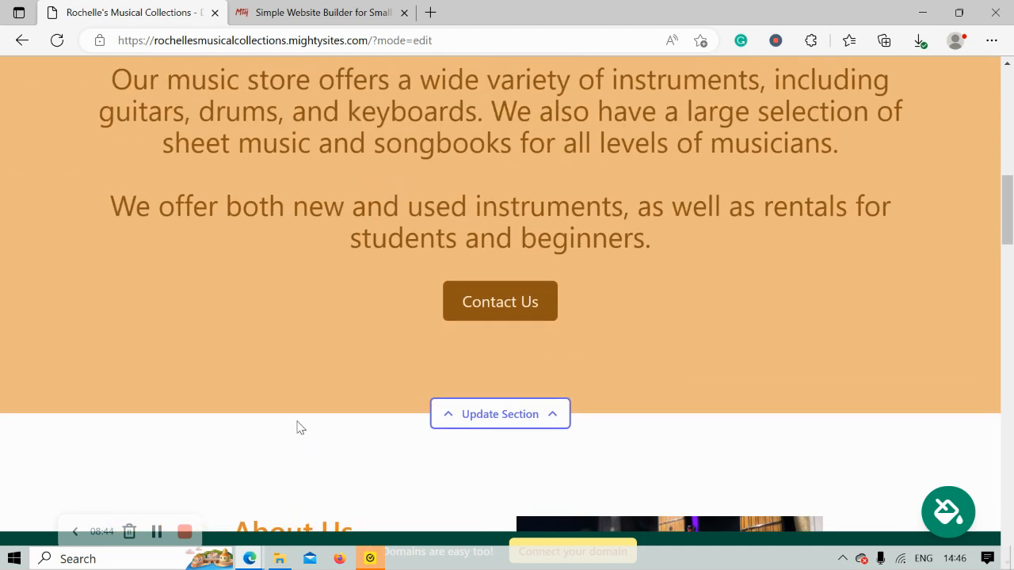
pyautogui.scroll(4, 298, 428)
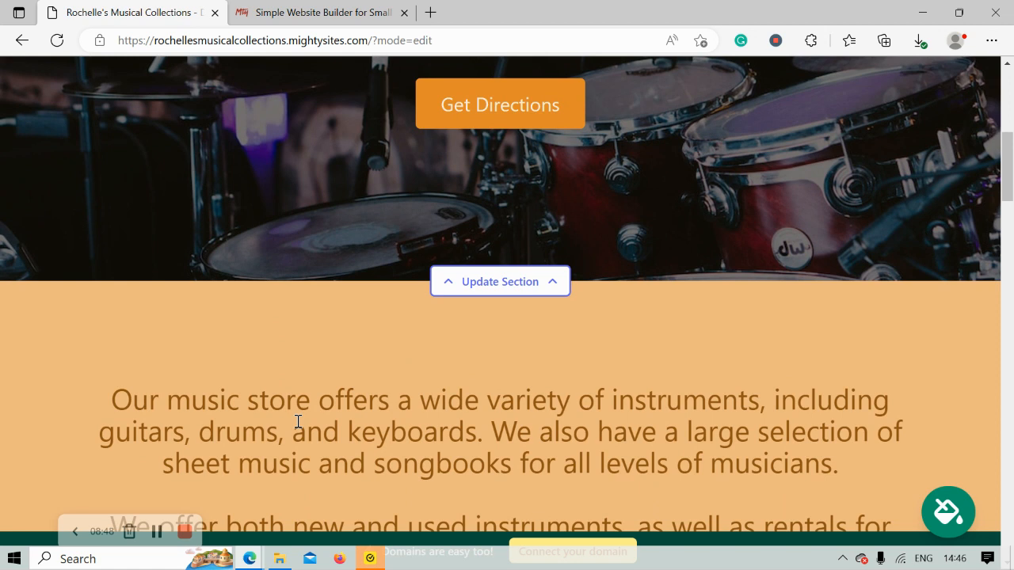
pyautogui.scroll(4, 298, 421)
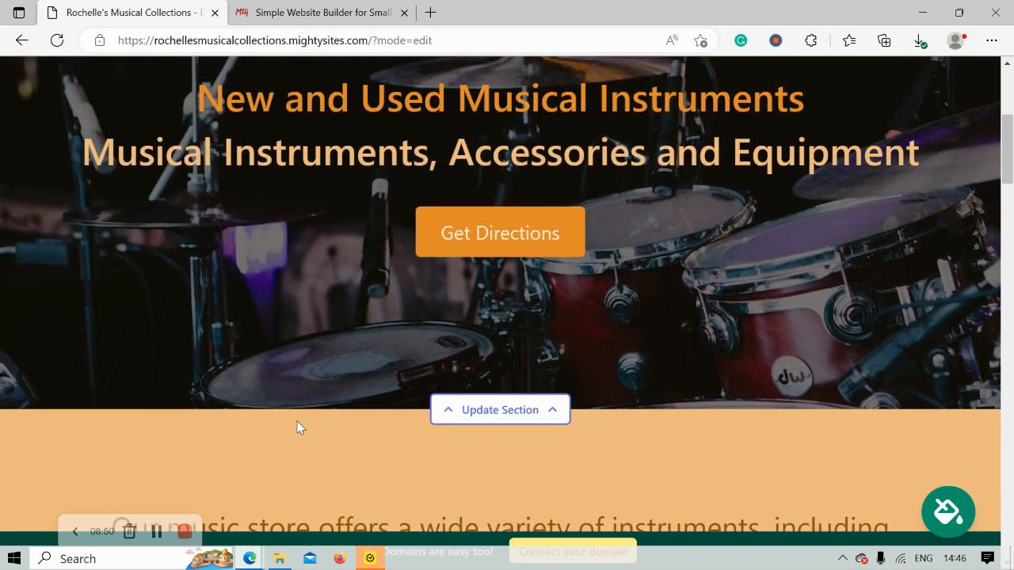
pyautogui.scroll(3, 298, 428)
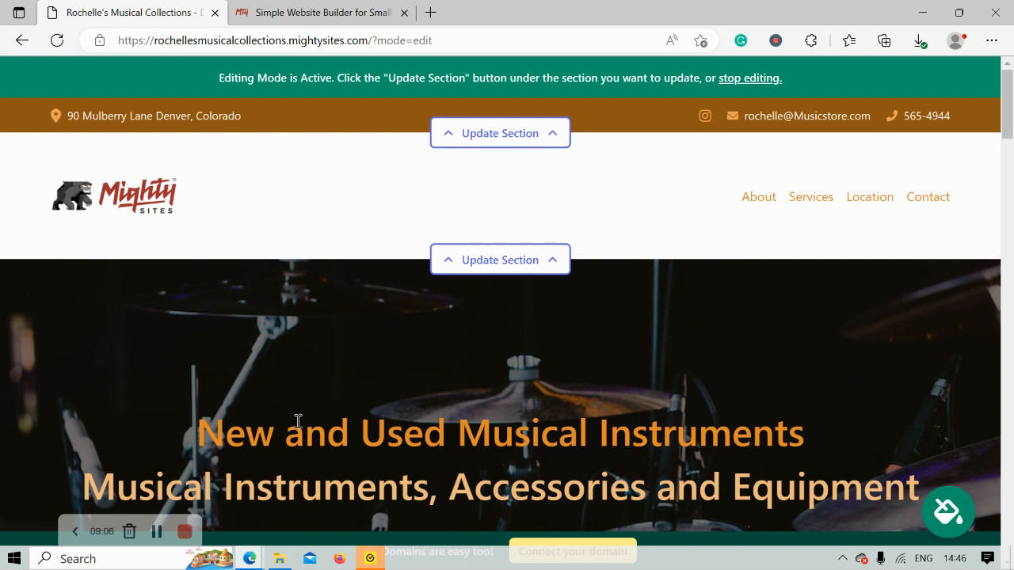
pyautogui.scroll(-1, 298, 420)
pyautogui.scroll(-3, 297, 420)
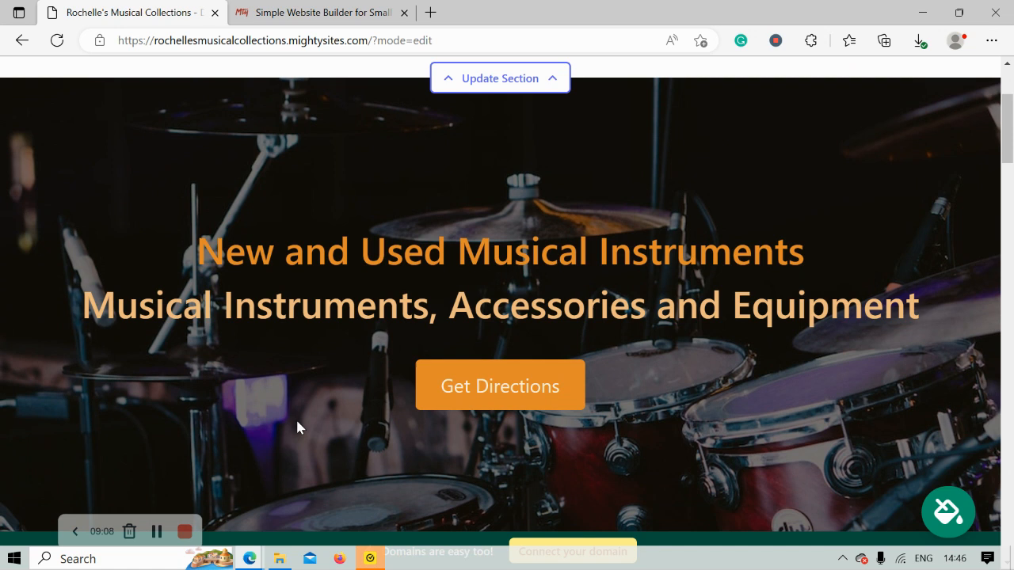
pyautogui.scroll(-3, 298, 428)
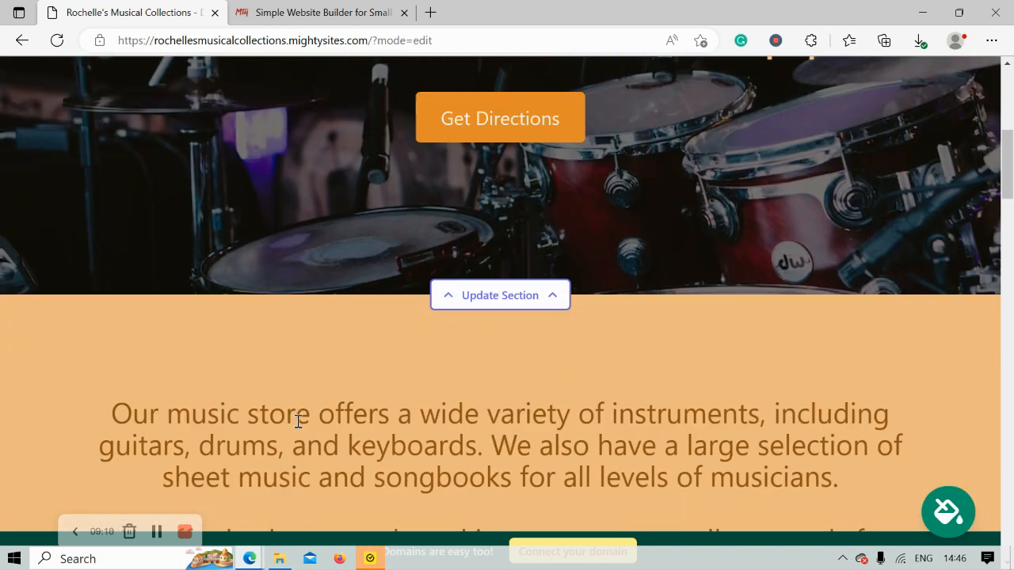
pyautogui.scroll(-2, 297, 421)
pyautogui.scroll(-3, 298, 421)
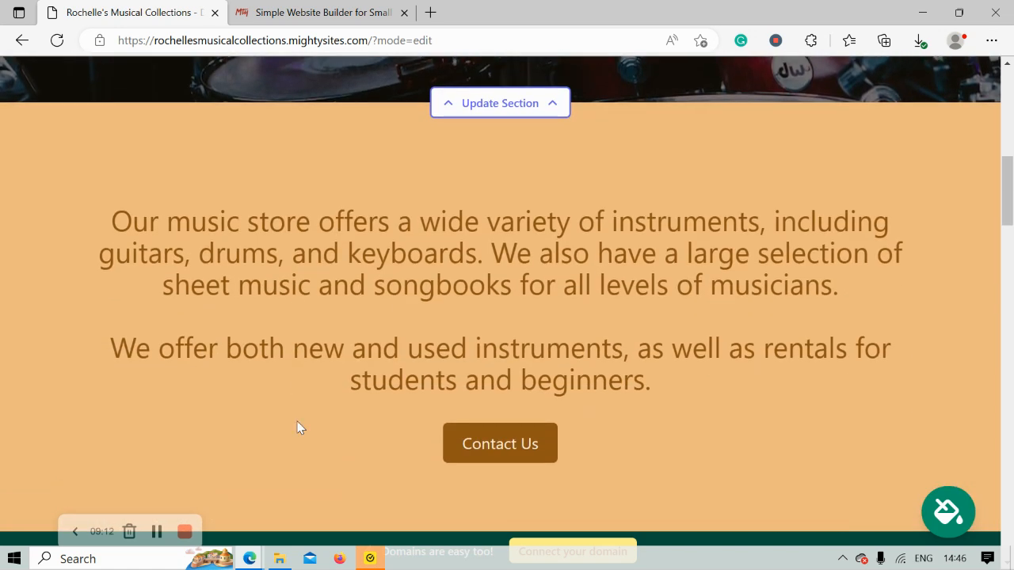
pyautogui.scroll(-5, 298, 428)
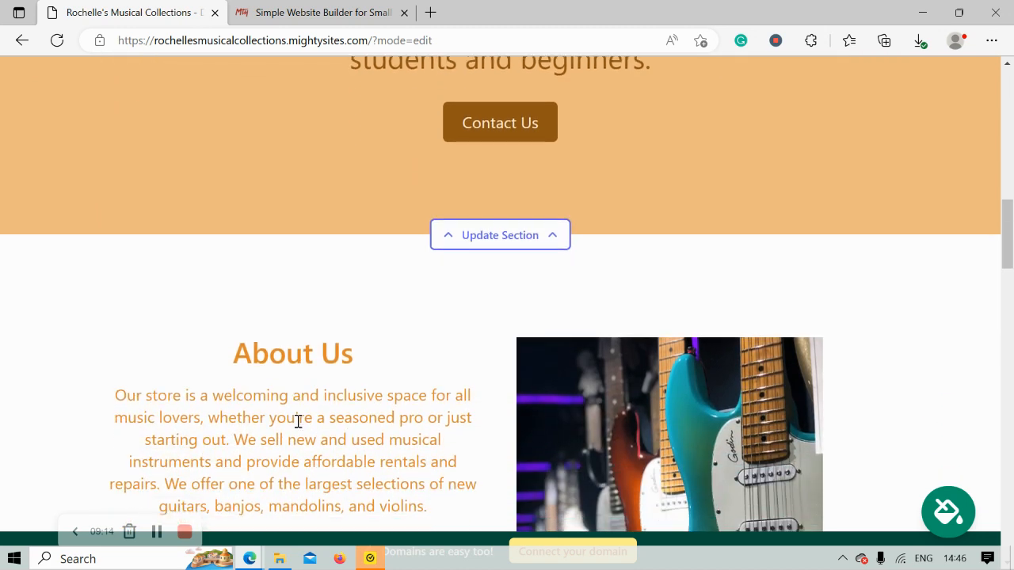
pyautogui.scroll(-4, 298, 428)
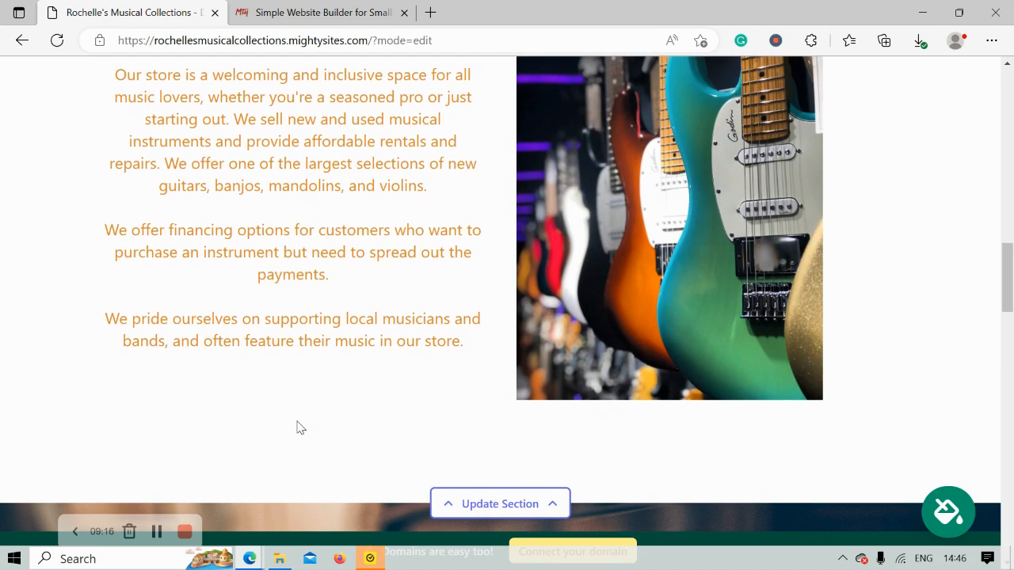
pyautogui.scroll(-6, 297, 428)
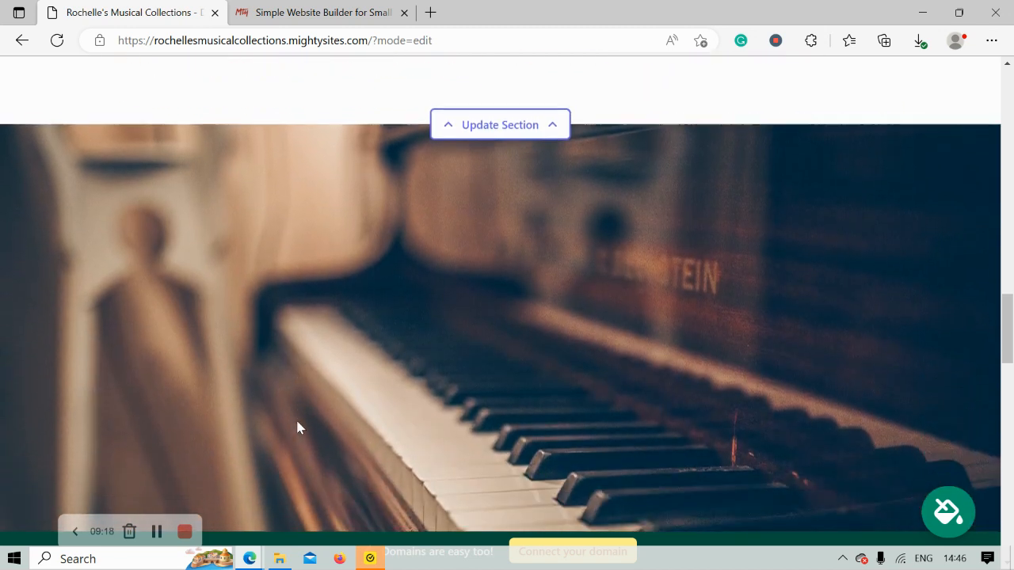
pyautogui.scroll(-4, 297, 428)
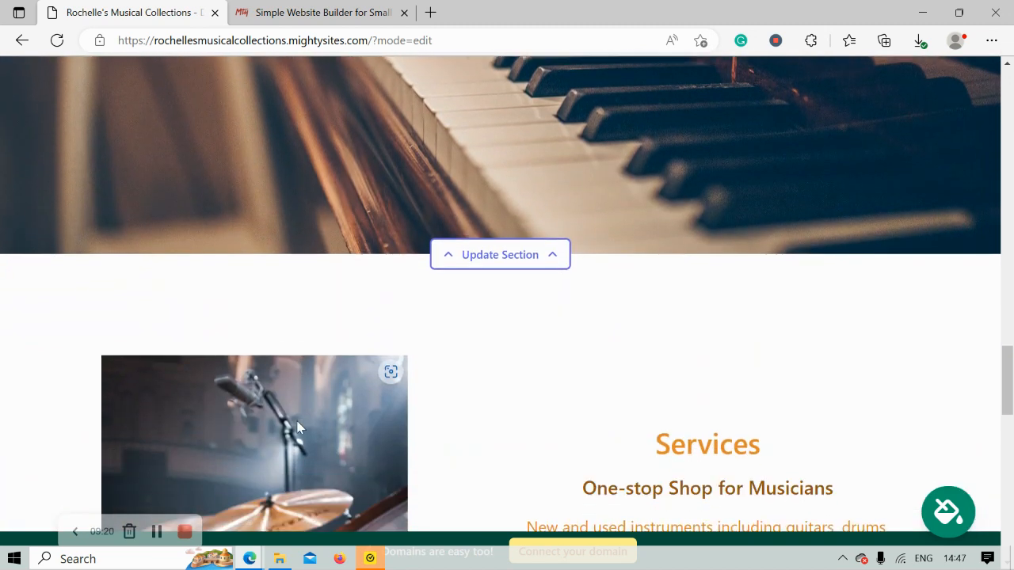
pyautogui.scroll(-4, 297, 428)
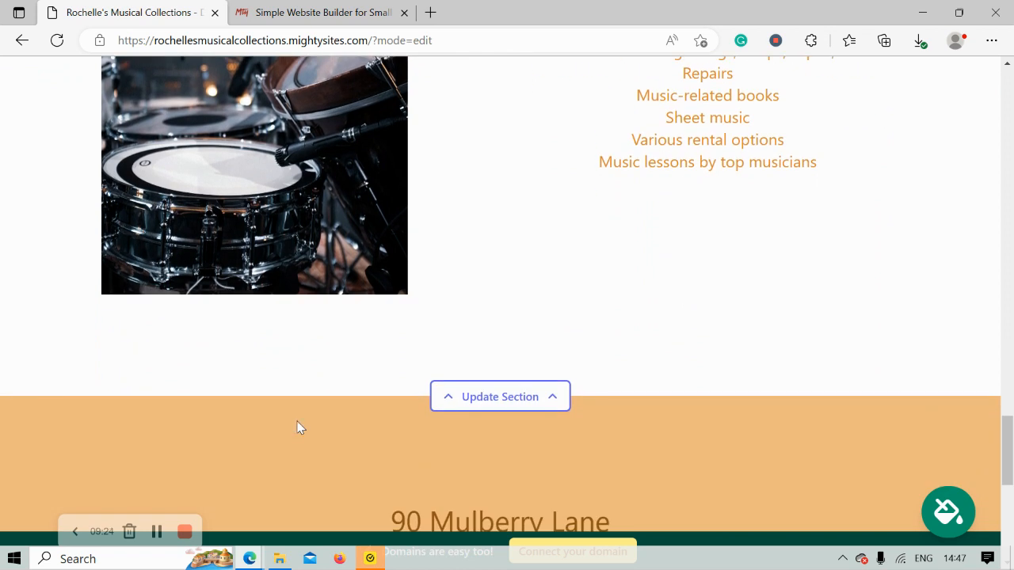
pyautogui.scroll(-4, 297, 428)
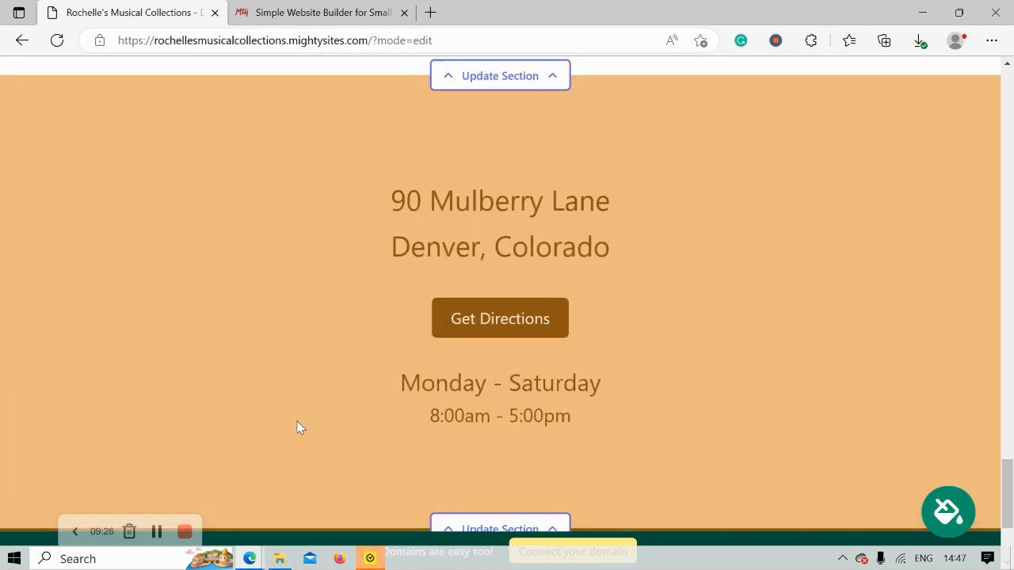